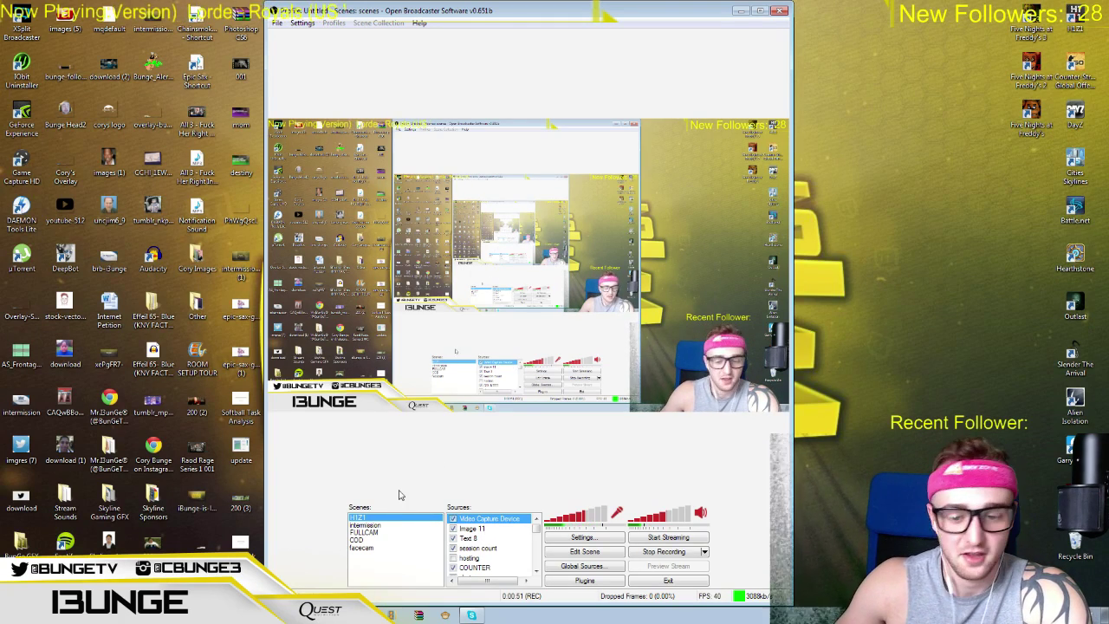
# Start adding a CLR Browser source to the OBS scene, then abandon naming it
pyautogui.rightClick(509, 539)
pyautogui.moveTo(547, 466)
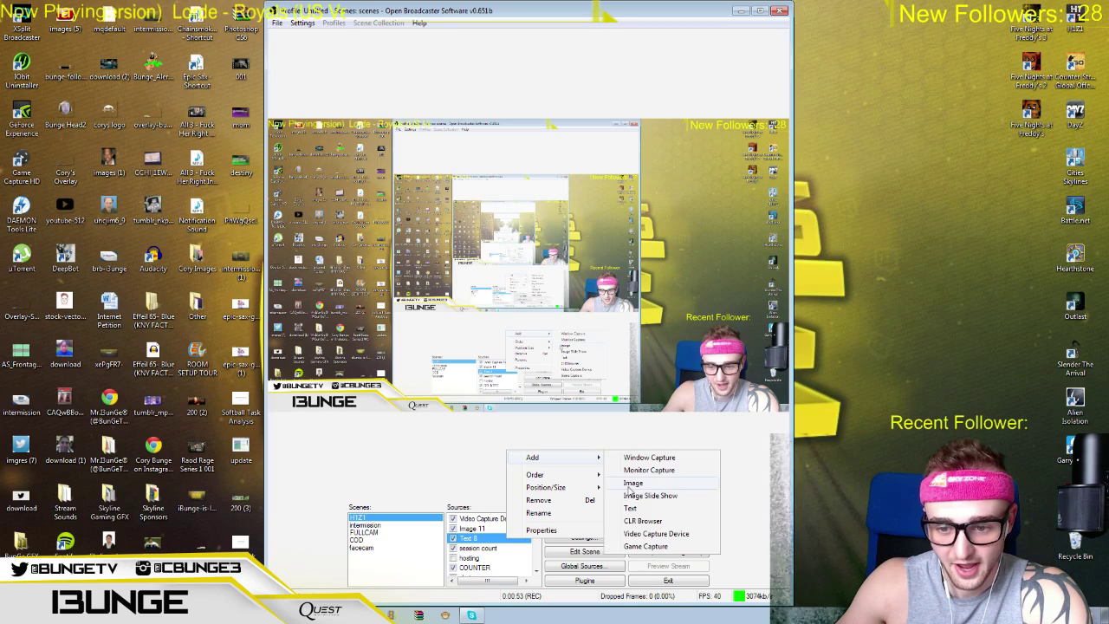
pyautogui.click(643, 522)
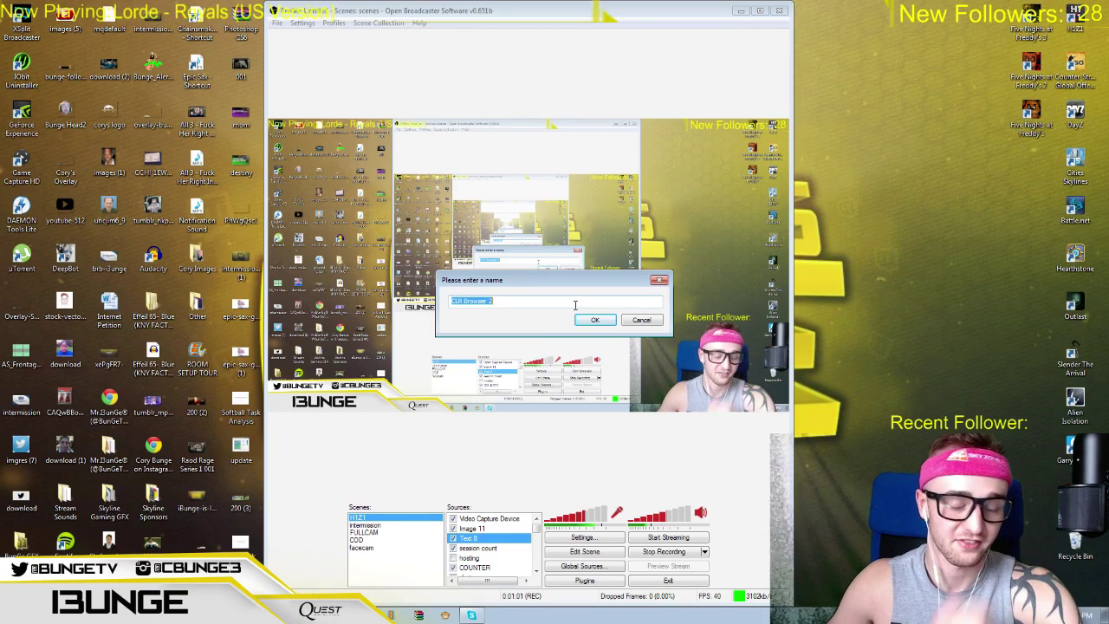
pyautogui.click(641, 320)
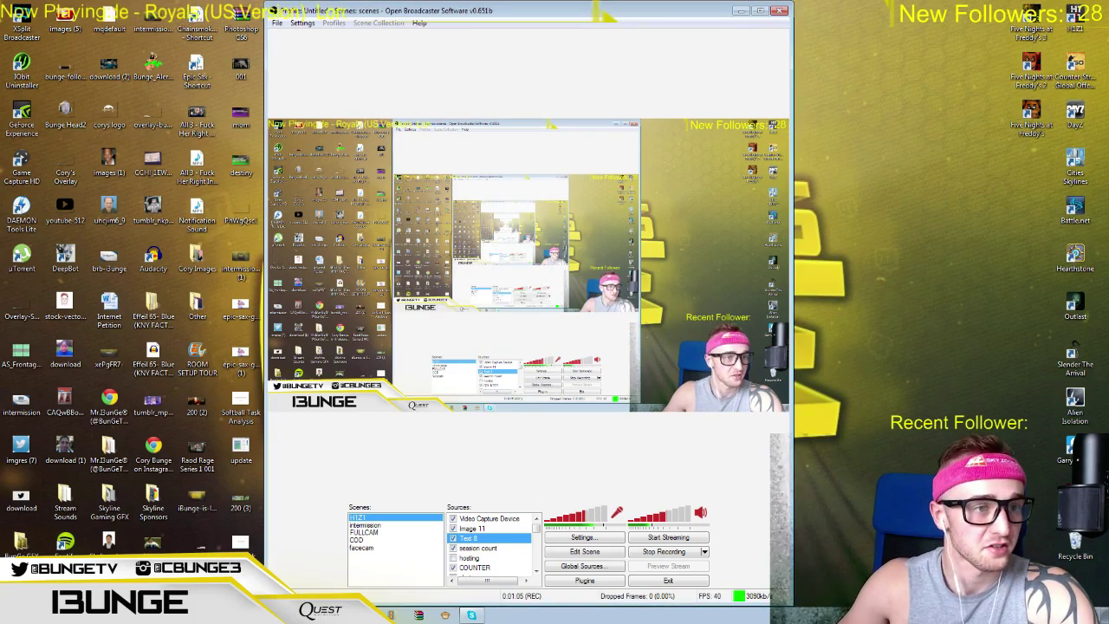
# Bring Chrome onscreen, launch the TwitchAlerts dashboard and scroll through today's stats
pyautogui.moveTo(0, 57); pyautogui.dragTo(634, 15)
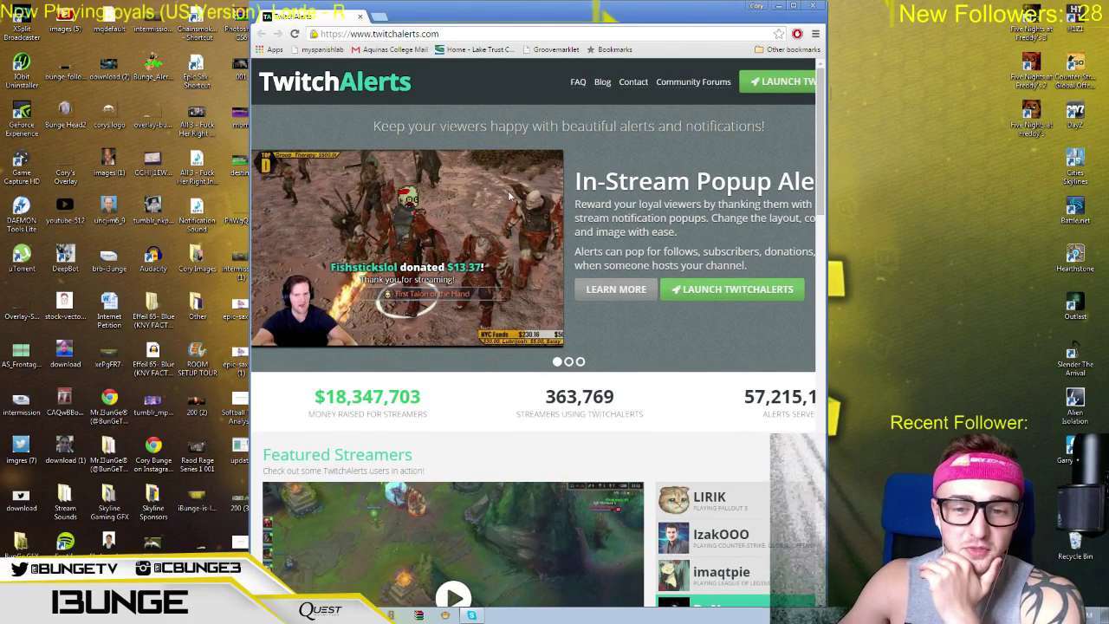
pyautogui.click(771, 85)
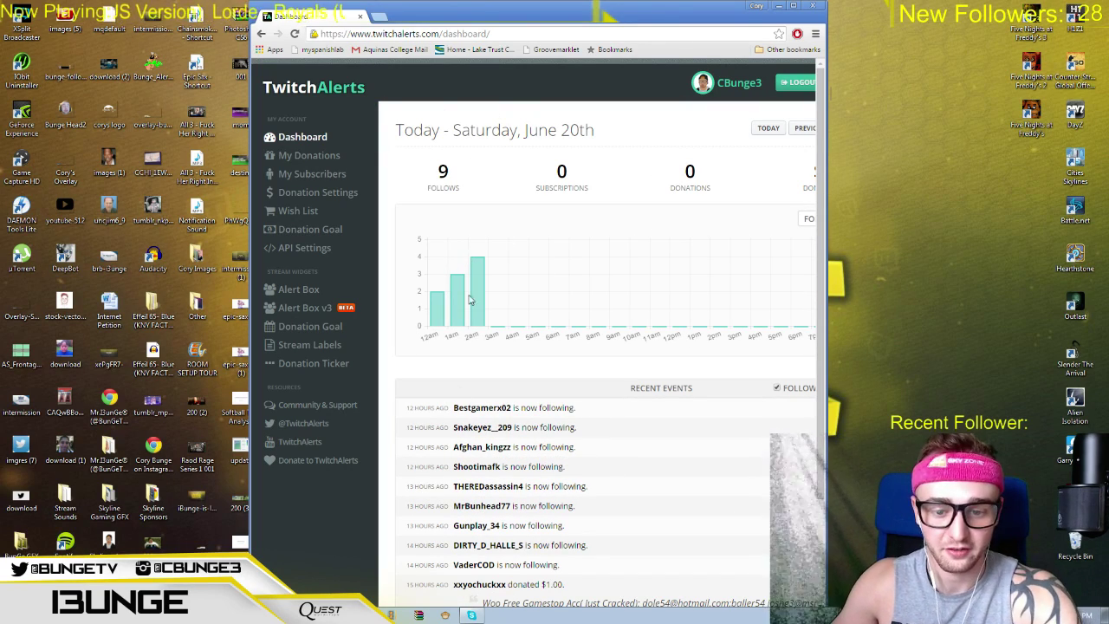
pyautogui.scroll(-3, 572, 470)
pyautogui.scroll(3, 571, 468)
pyautogui.scroll(-3, 502, 416)
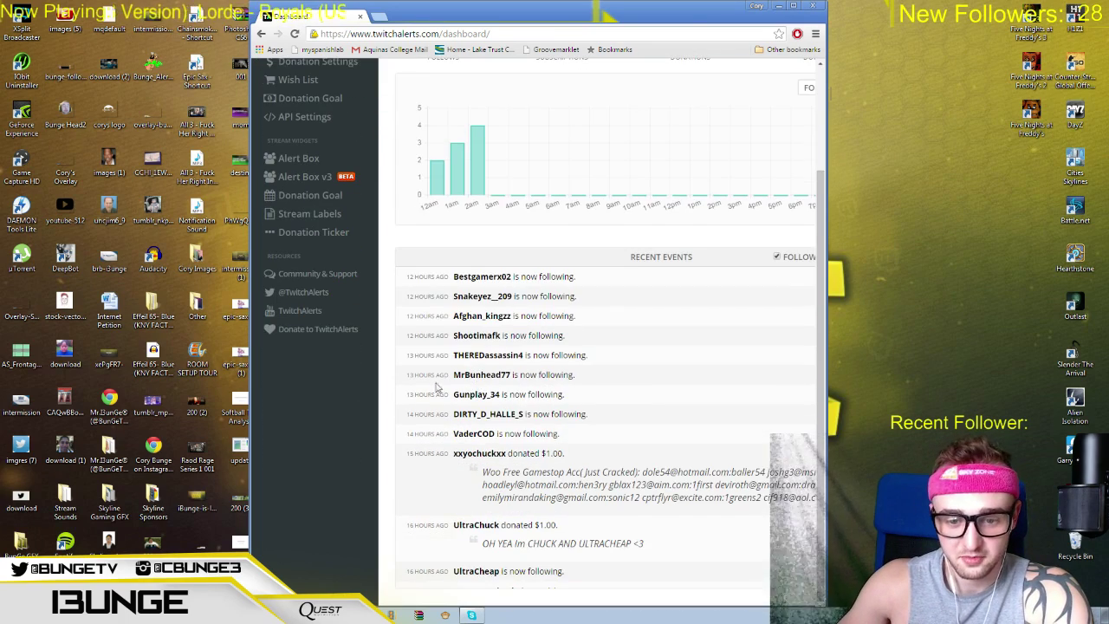
pyautogui.scroll(3, 428, 544)
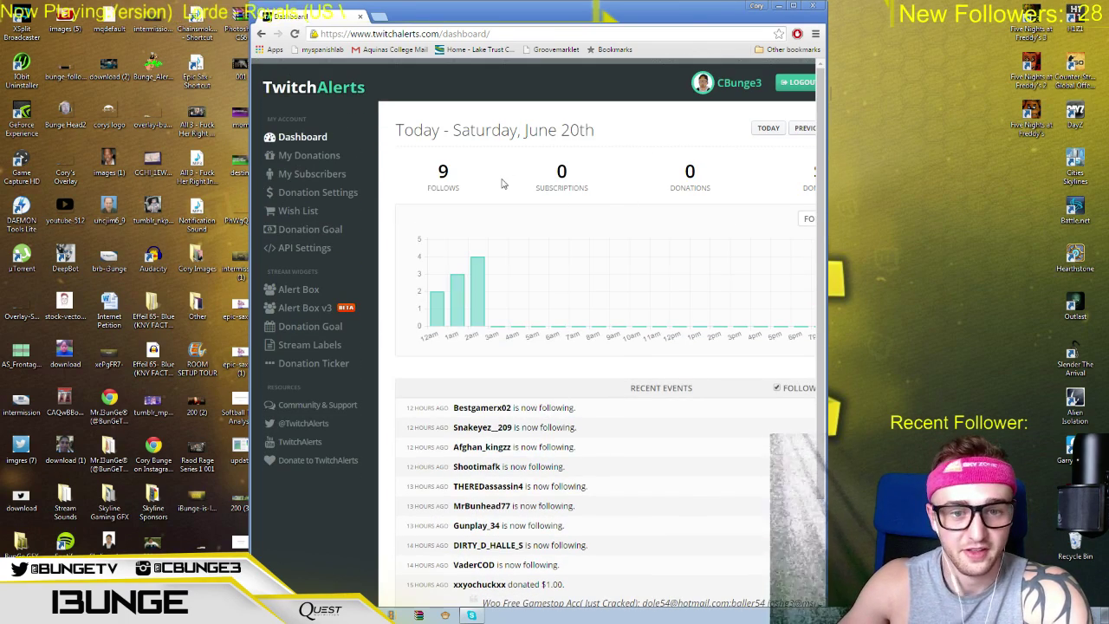
pyautogui.click(294, 290)
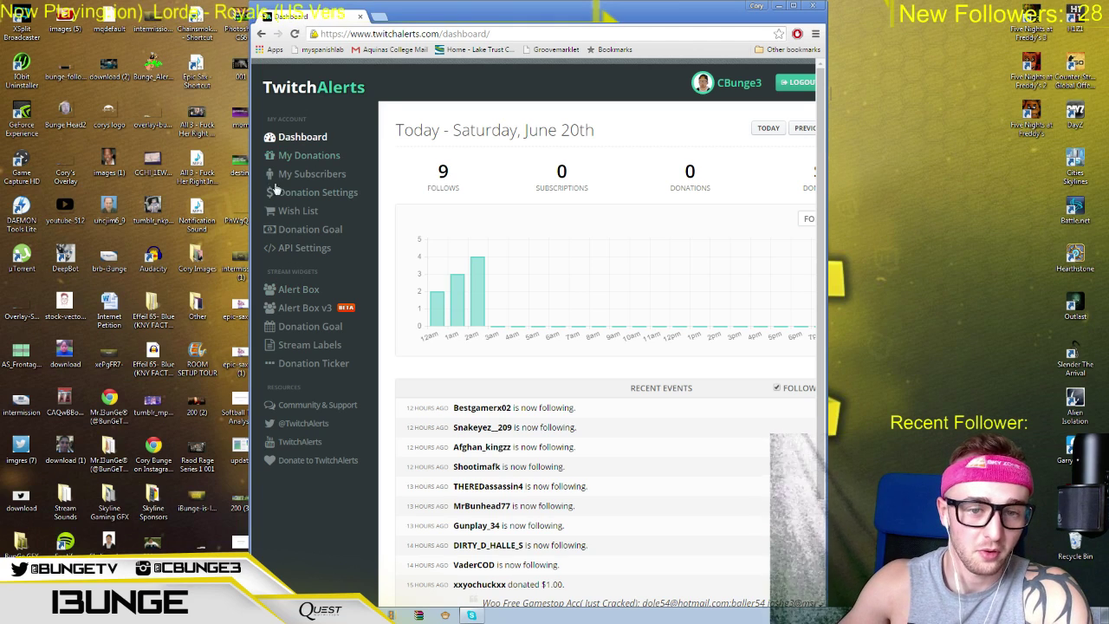
# Load the Alert Box page, widen the browser window and select the full widget URL
pyautogui.click(301, 297)
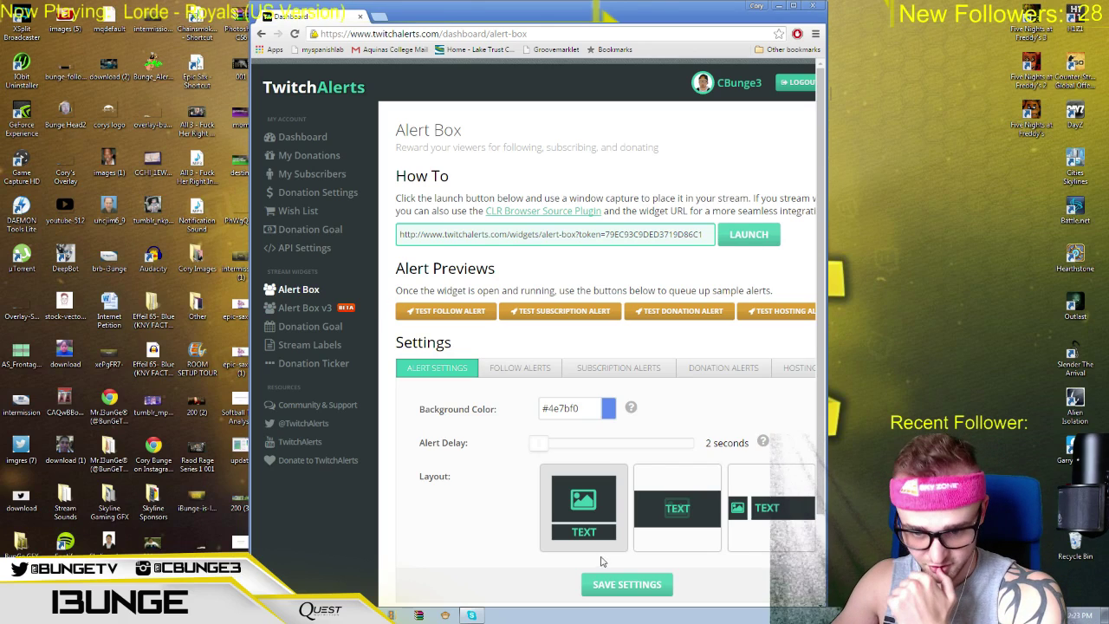
pyautogui.scroll(-1, 645, 314)
pyautogui.scroll(-1, 635, 361)
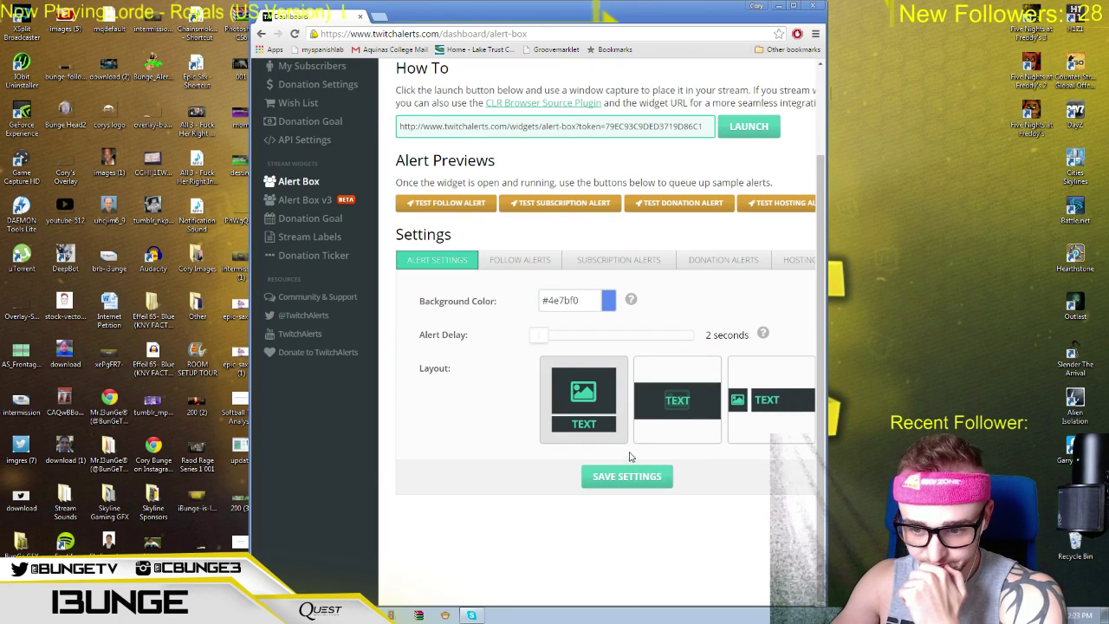
pyautogui.moveTo(827, 299); pyautogui.dragTo(920, 284)
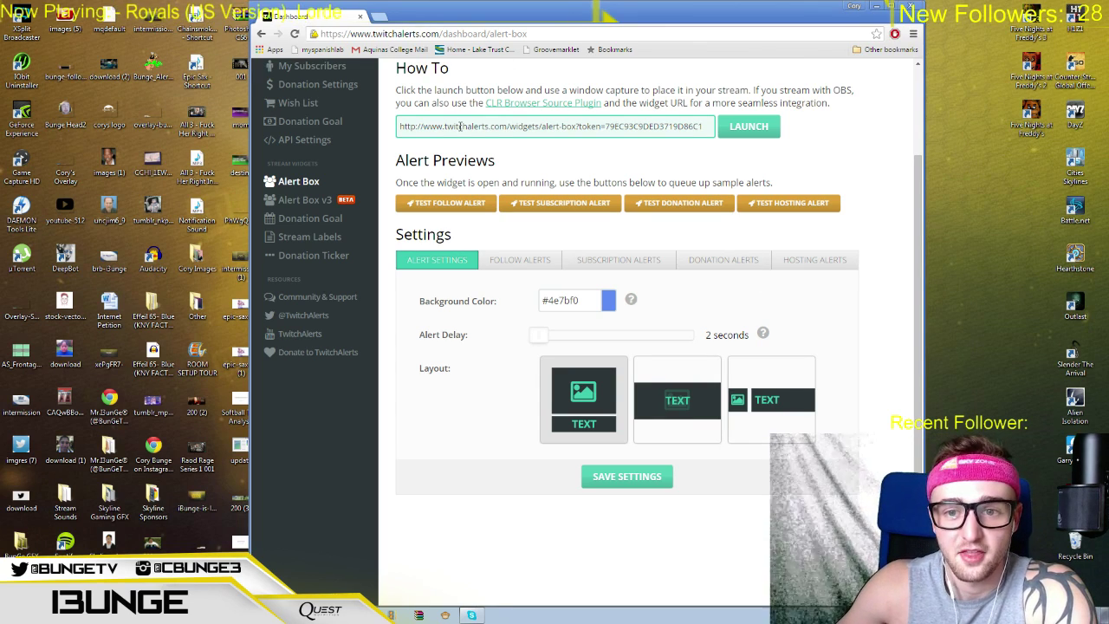
pyautogui.moveTo(399, 127); pyautogui.dragTo(653, 127)
pyautogui.moveTo(766, 148); pyautogui.dragTo(552, 157)
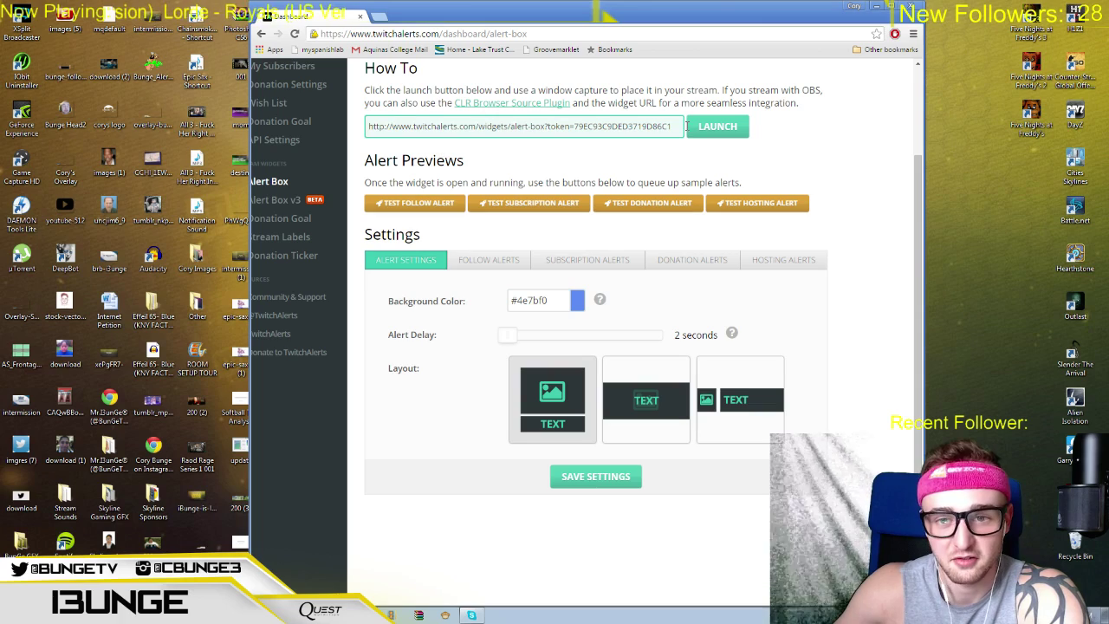
pyautogui.click(482, 263)
# Try the Wiggle and Wobble text animations for the follow alert, then choose Wave
pyautogui.scroll(-1, 641, 382)
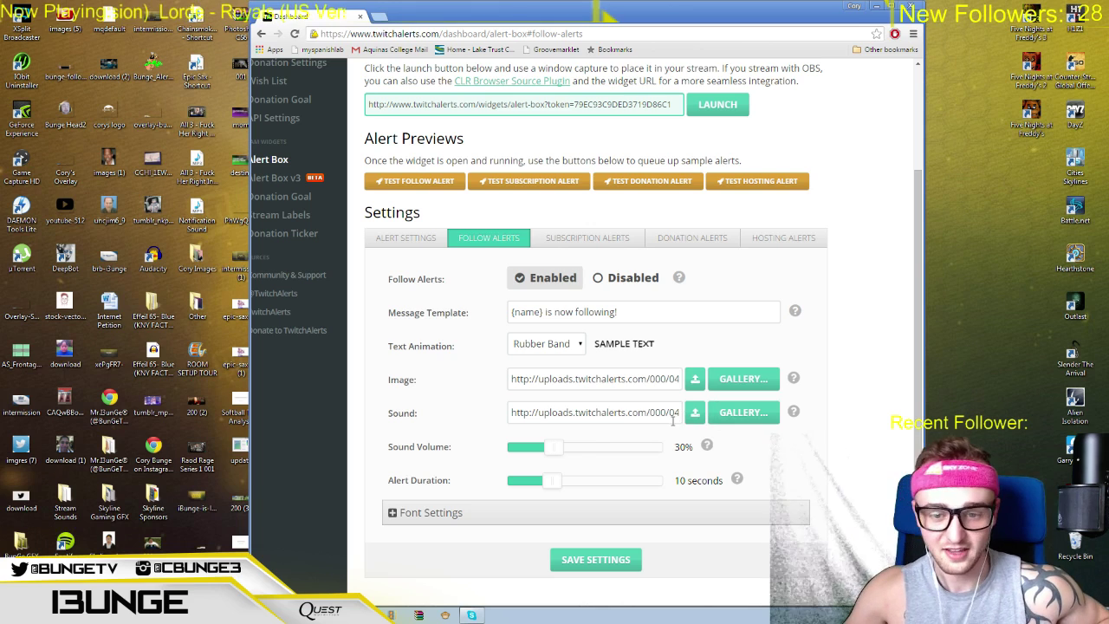
pyautogui.click(578, 346)
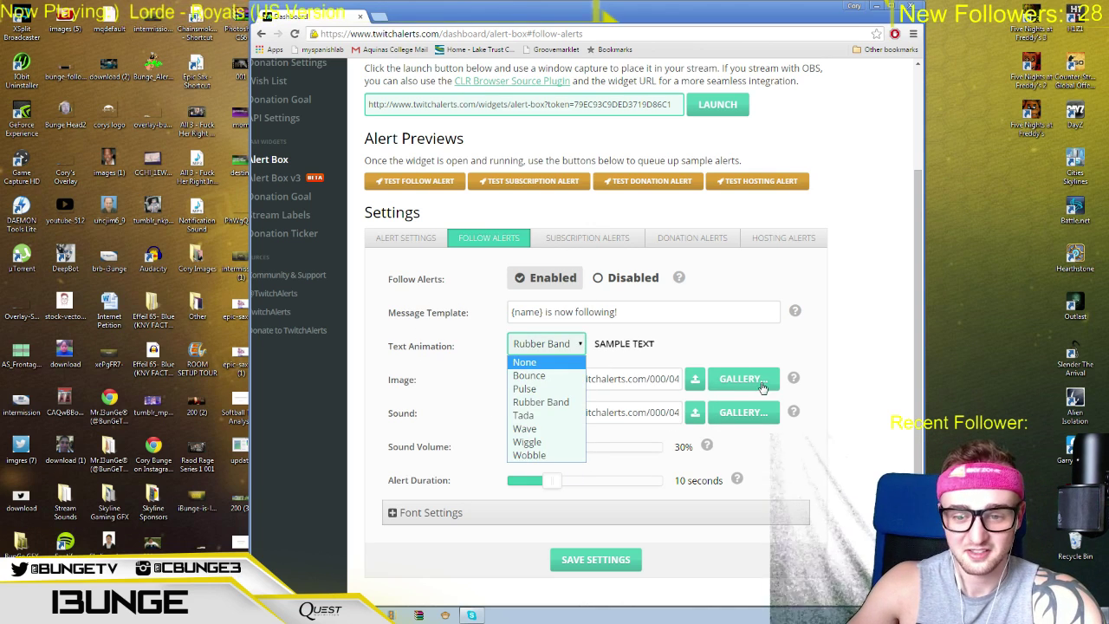
pyautogui.click(526, 442)
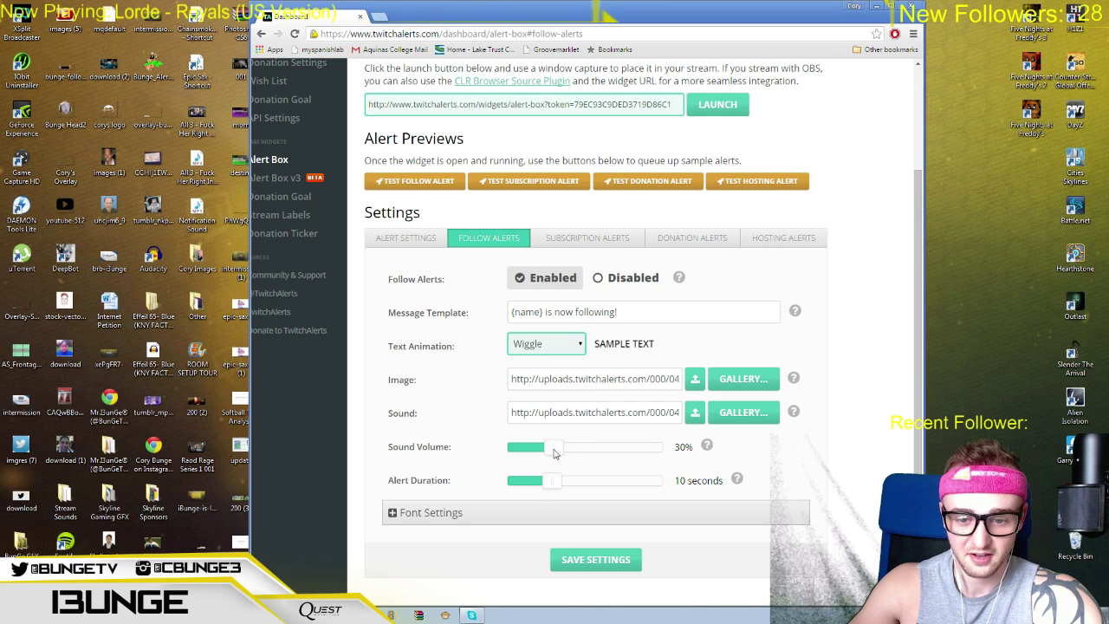
pyautogui.click(570, 353)
pyautogui.click(547, 455)
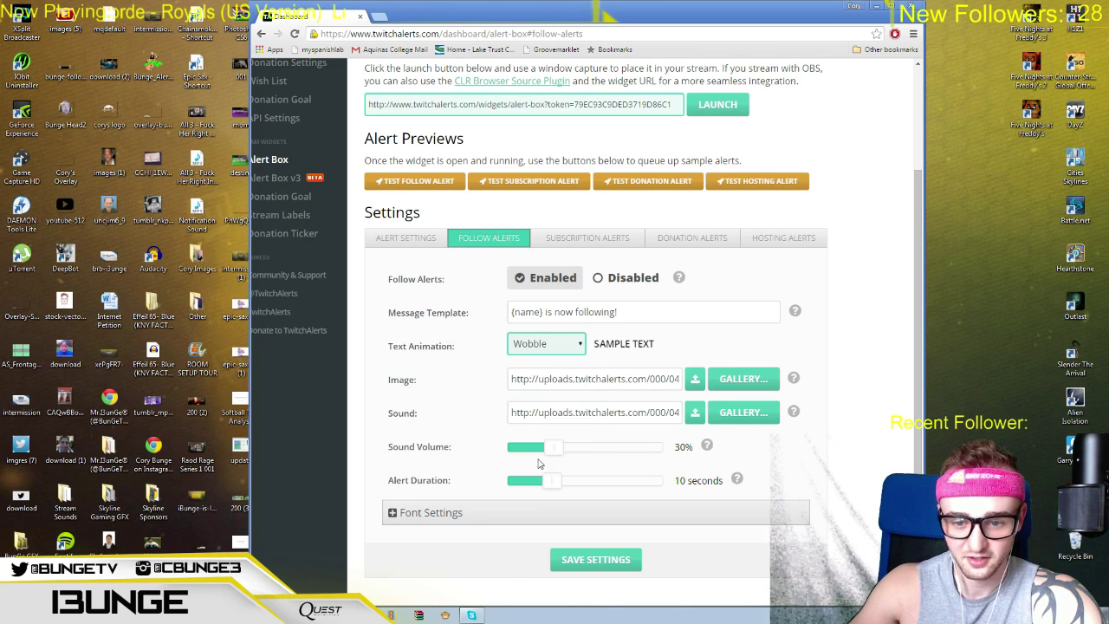
pyautogui.click(576, 356)
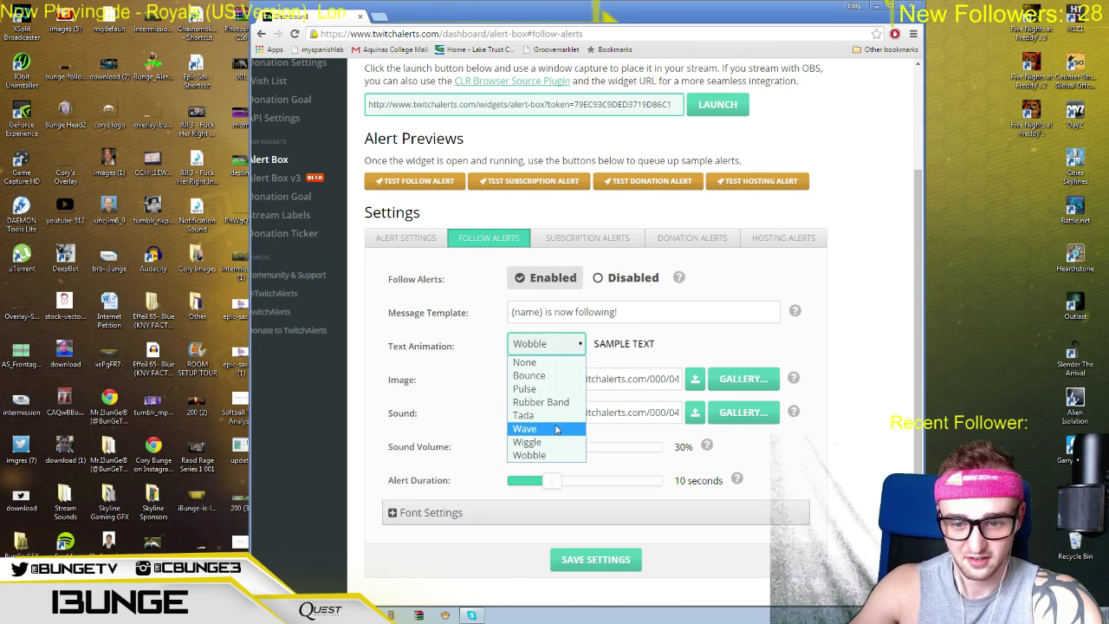
pyautogui.click(530, 426)
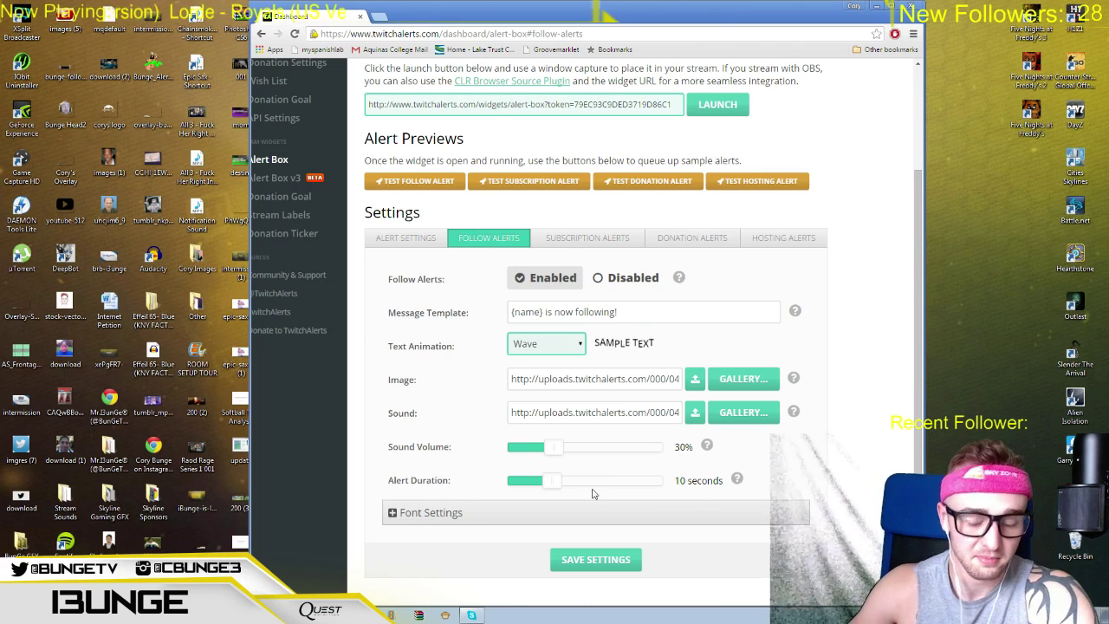
# Review the follow alert font settings (Open Sans, 70px, weight 800) and save the settings
pyautogui.click(430, 513)
pyautogui.scroll(-2, 433, 485)
pyautogui.scroll(3, 668, 447)
pyautogui.scroll(-3, 668, 447)
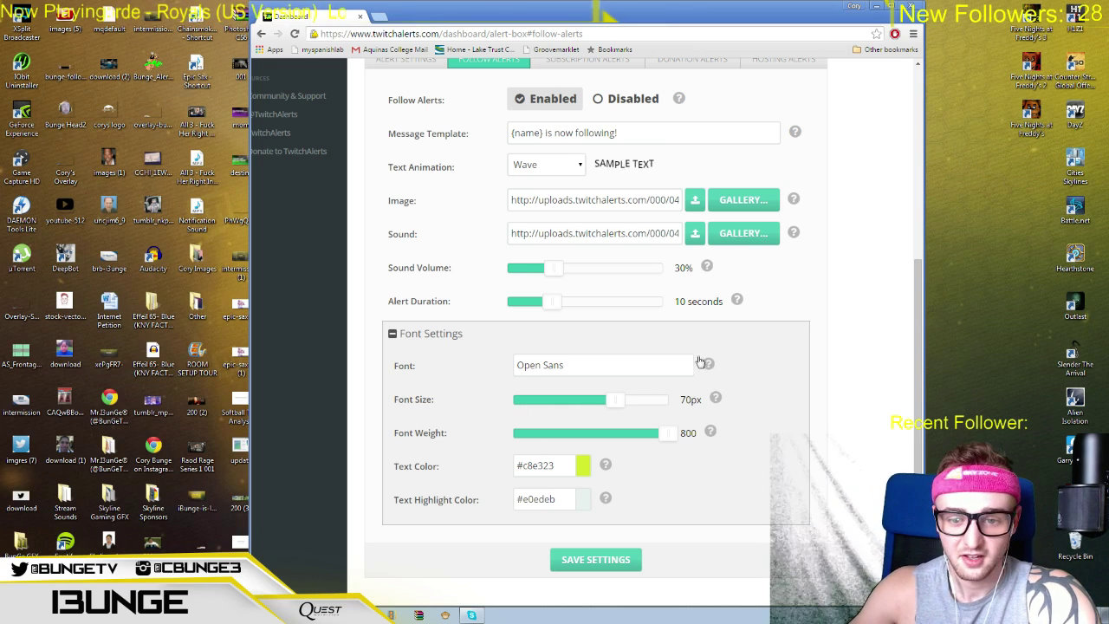
pyautogui.moveTo(708, 368)
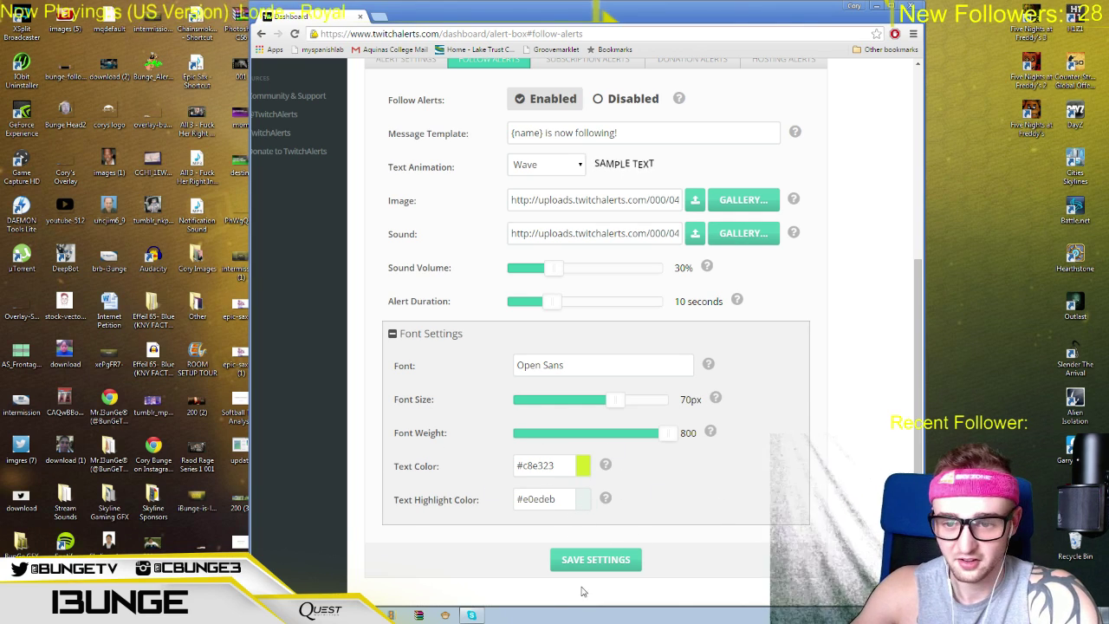
pyautogui.click(595, 559)
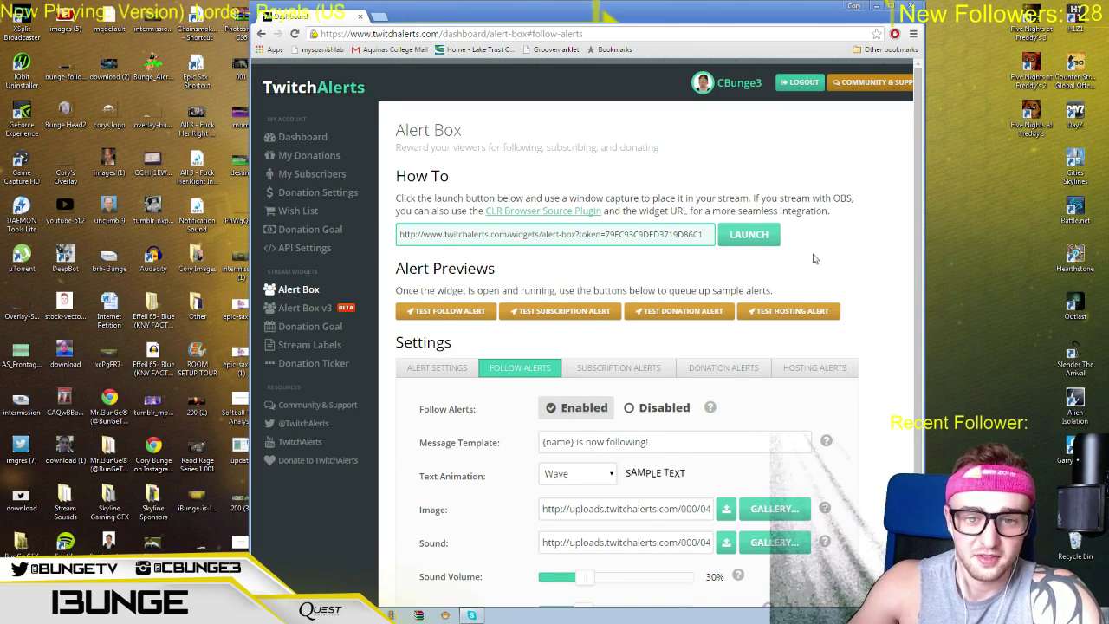
# Upload the tumblr_nkpikoaAtm1twg13uo1_r1_250 file from the Desktop as the follow alert image
pyautogui.click(727, 518)
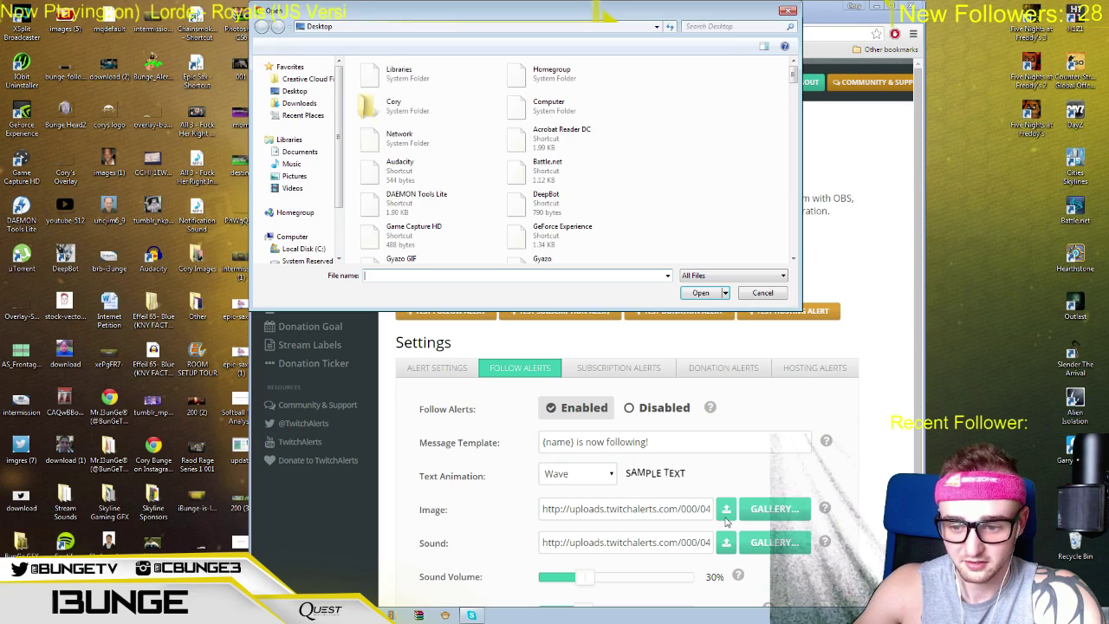
pyautogui.scroll(-3, 702, 156)
pyautogui.scroll(-3, 630, 142)
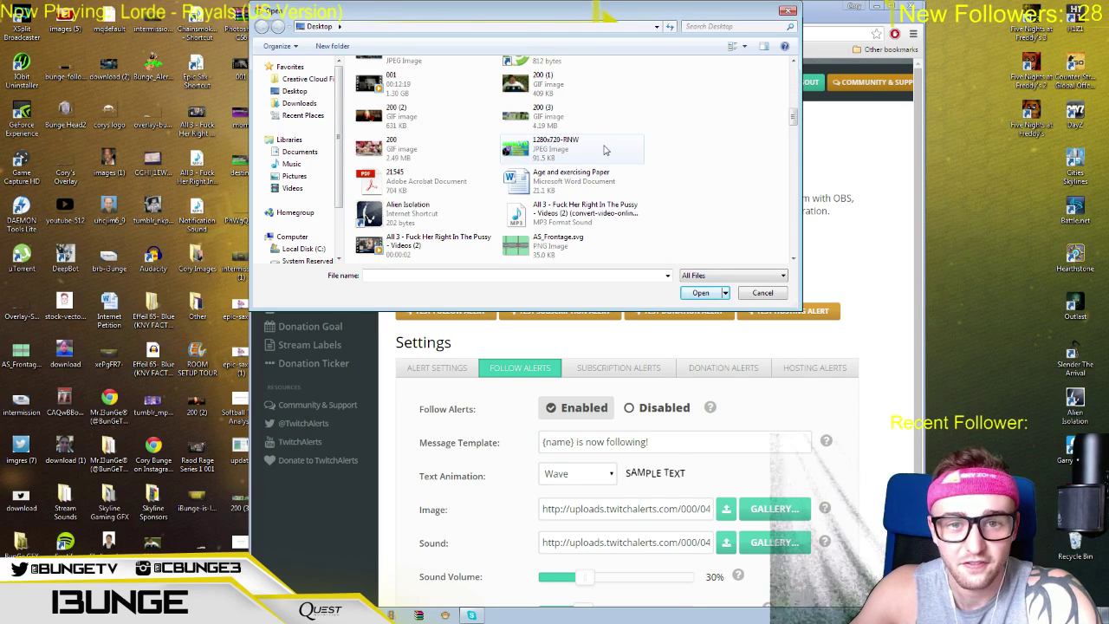
pyautogui.scroll(1, 605, 150)
pyautogui.scroll(-5, 605, 150)
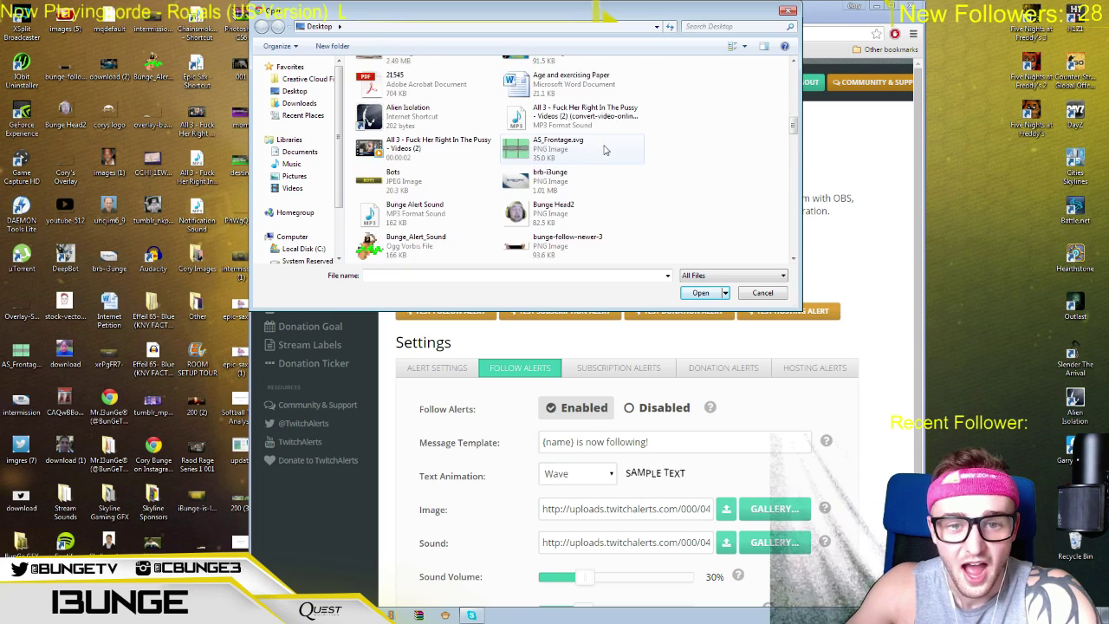
pyautogui.scroll(-2, 605, 150)
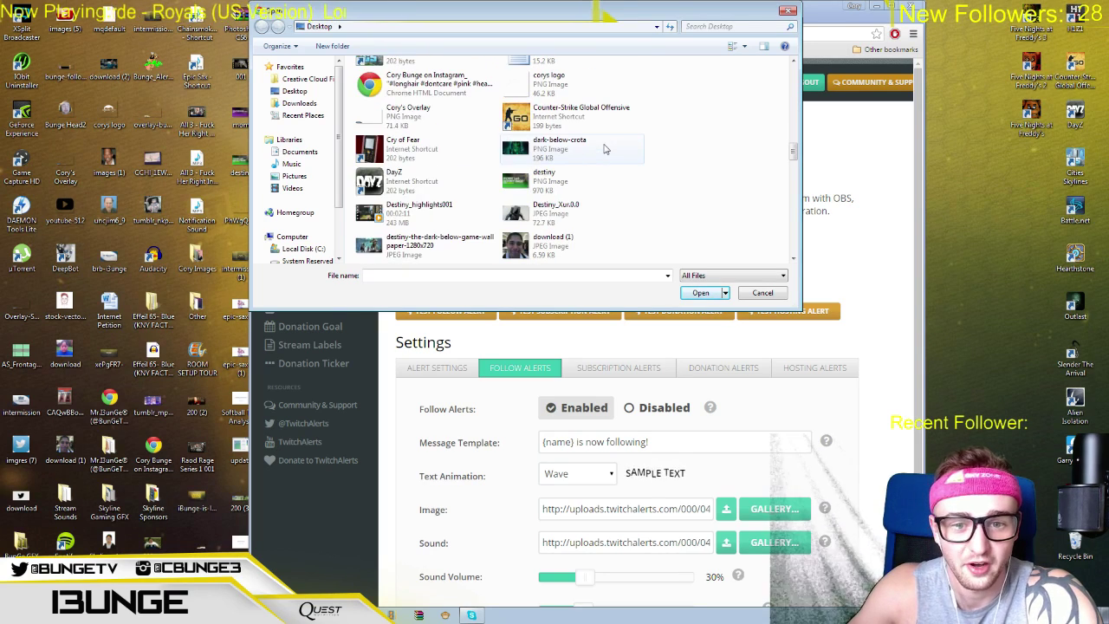
pyautogui.scroll(-2, 604, 150)
pyautogui.scroll(-4, 604, 150)
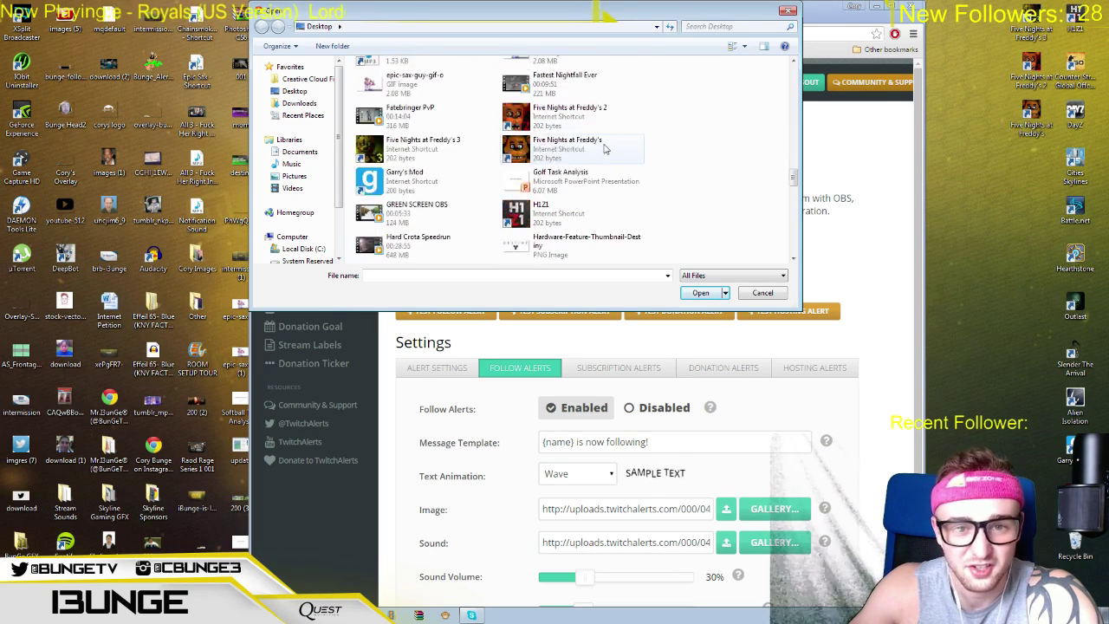
pyautogui.scroll(-2, 605, 150)
pyautogui.scroll(-4, 605, 150)
pyautogui.scroll(-3, 605, 149)
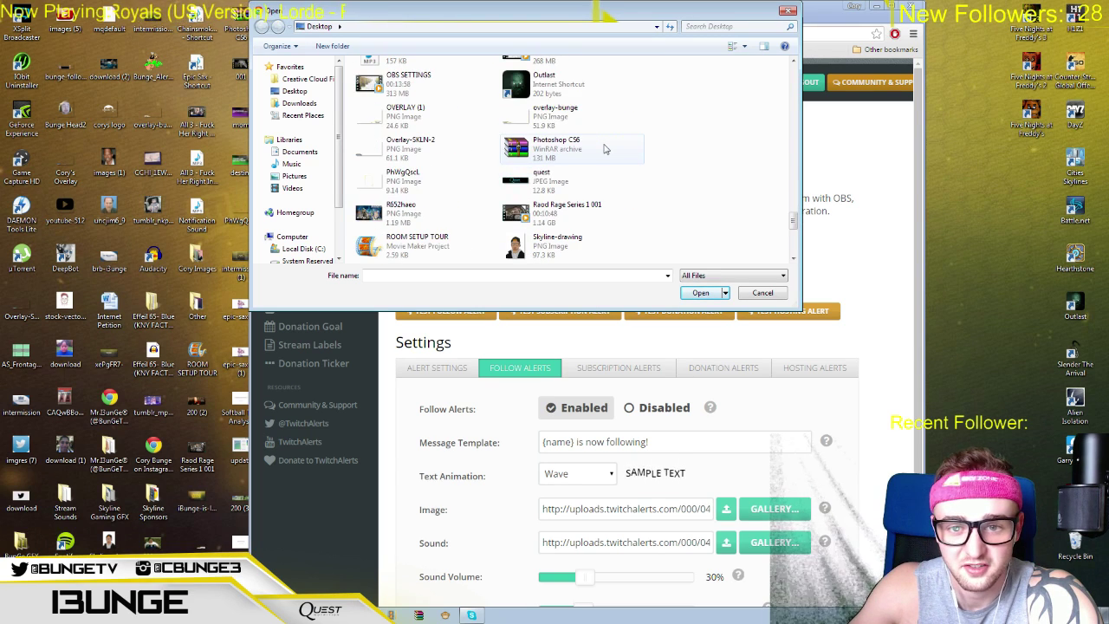
pyautogui.scroll(-3, 605, 150)
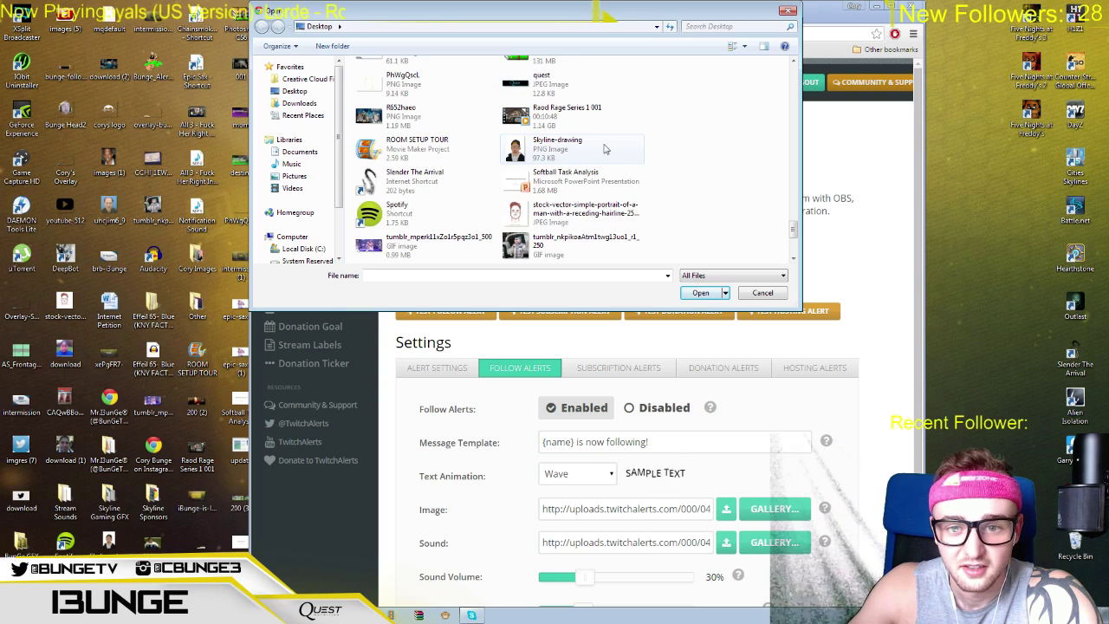
pyautogui.doubleClick(572, 247)
pyautogui.scroll(-2, 692, 323)
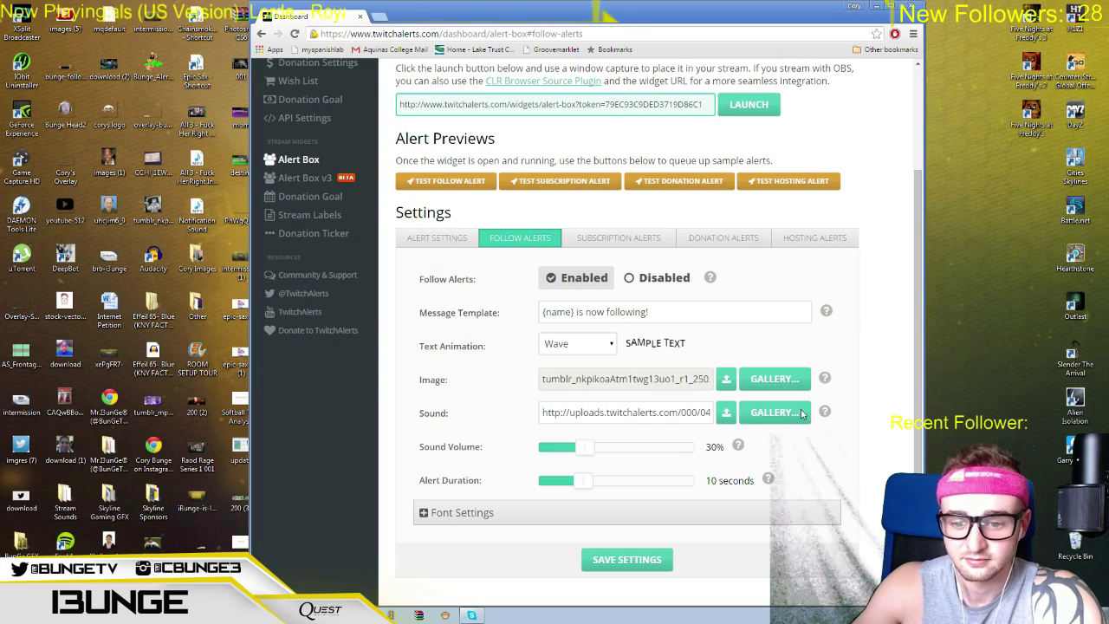
# Upload Chainsmokers.mp3 as the follow alert sound and save the Alert Box settings
pyautogui.click(726, 414)
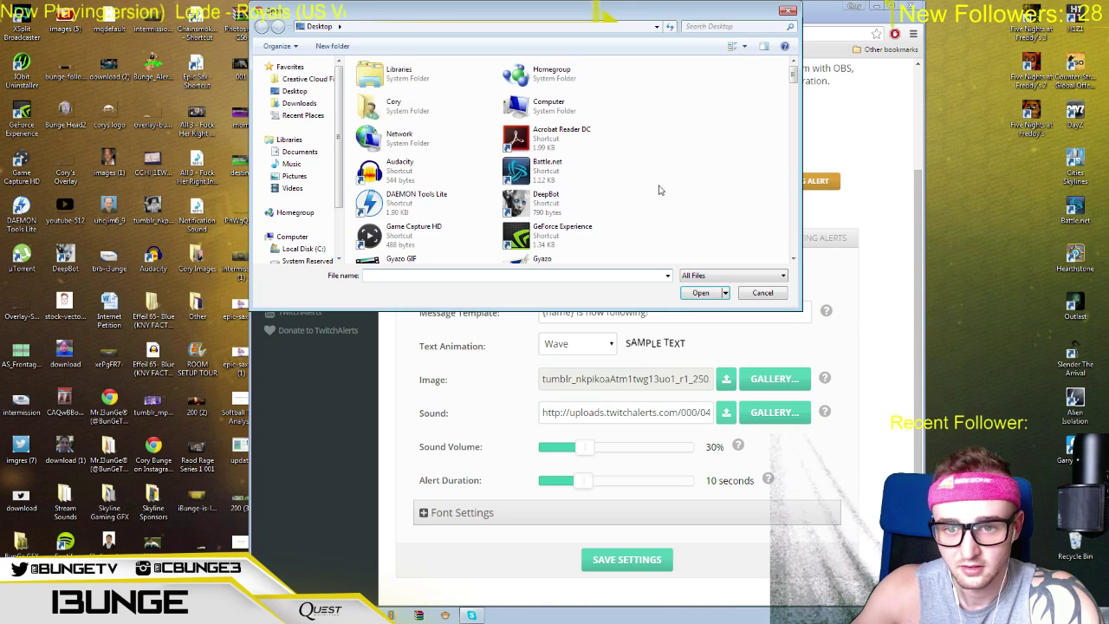
pyautogui.scroll(-5, 680, 136)
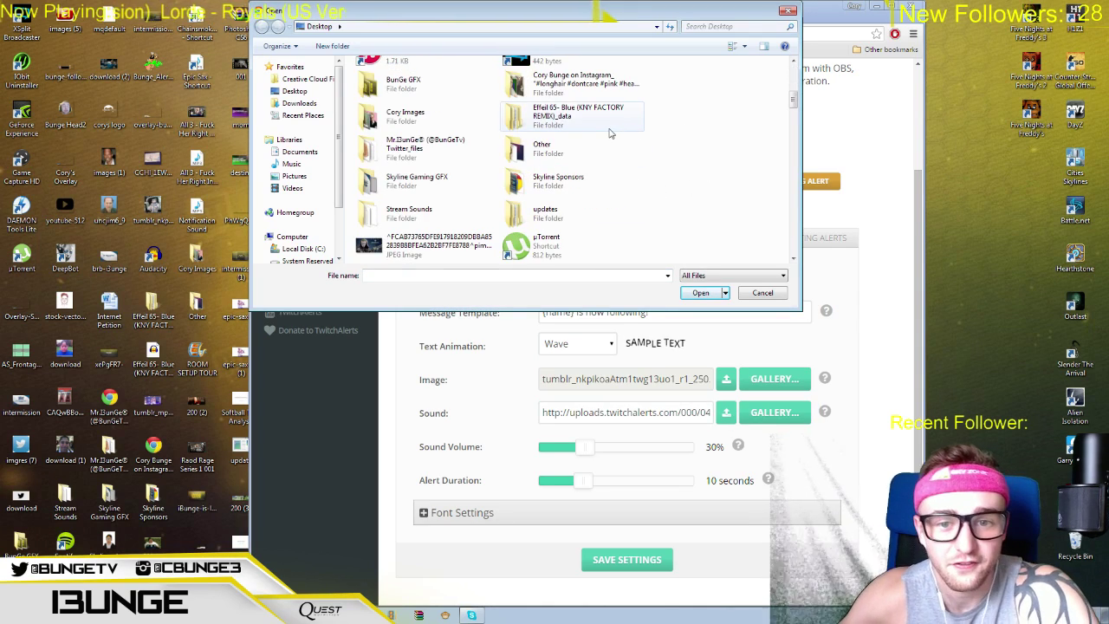
pyautogui.scroll(-3, 609, 130)
pyautogui.scroll(-3, 609, 128)
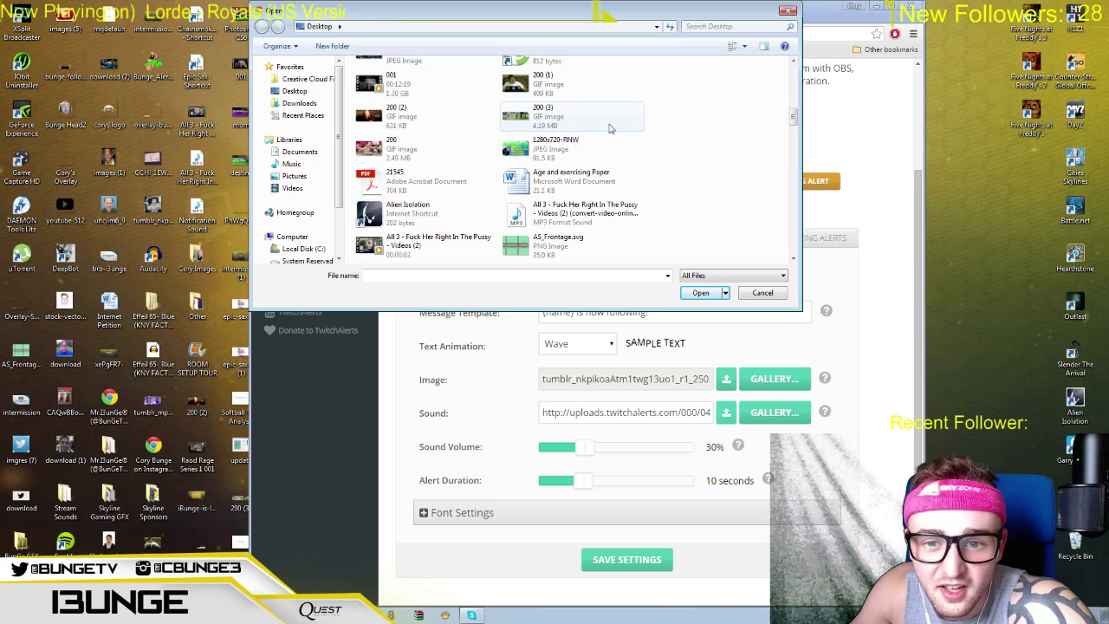
pyautogui.scroll(-3, 609, 128)
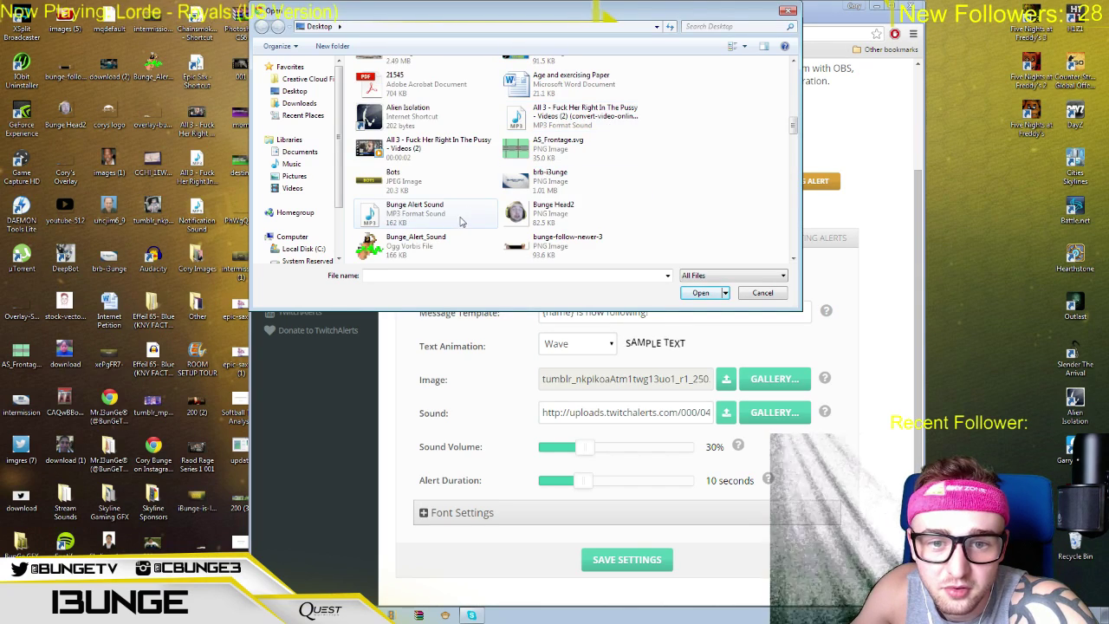
pyautogui.scroll(-3, 607, 130)
pyautogui.scroll(-3, 608, 130)
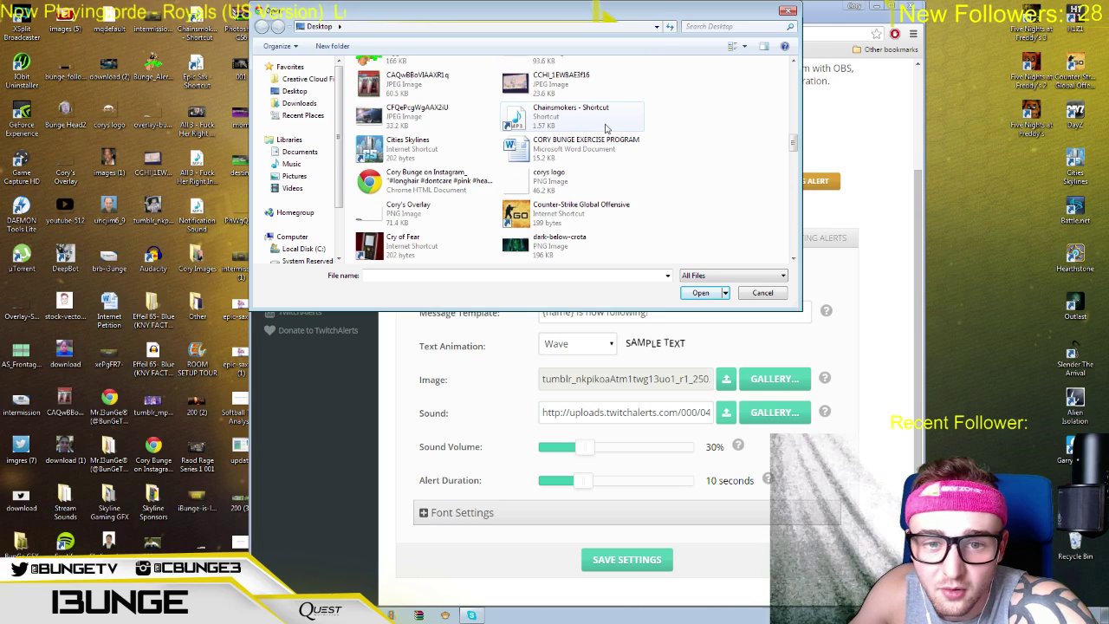
pyautogui.doubleClick(573, 118)
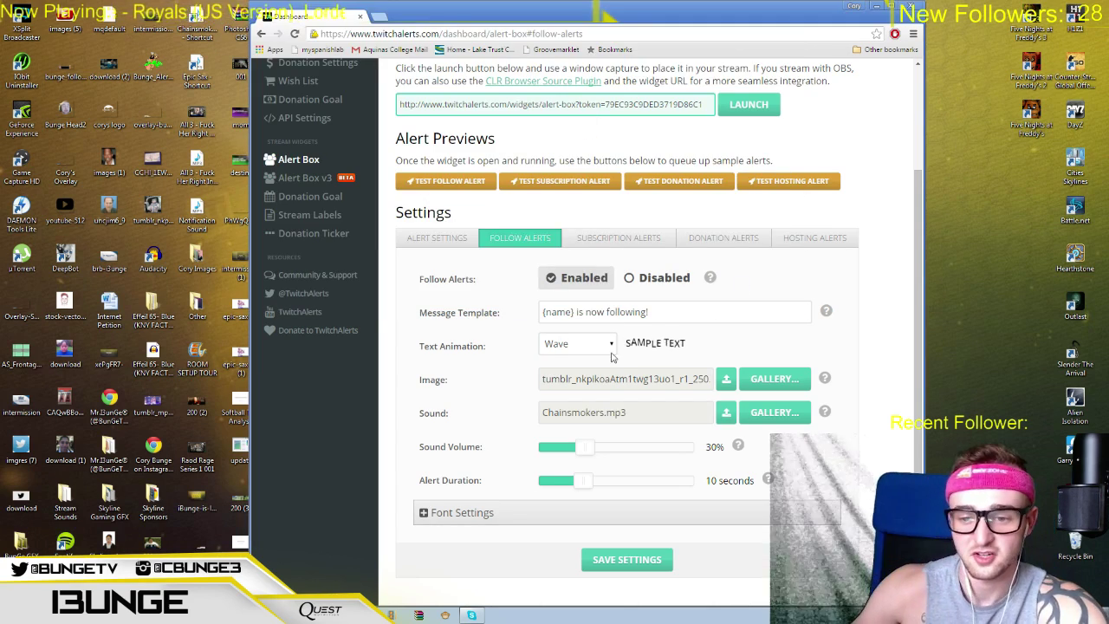
pyautogui.click(622, 561)
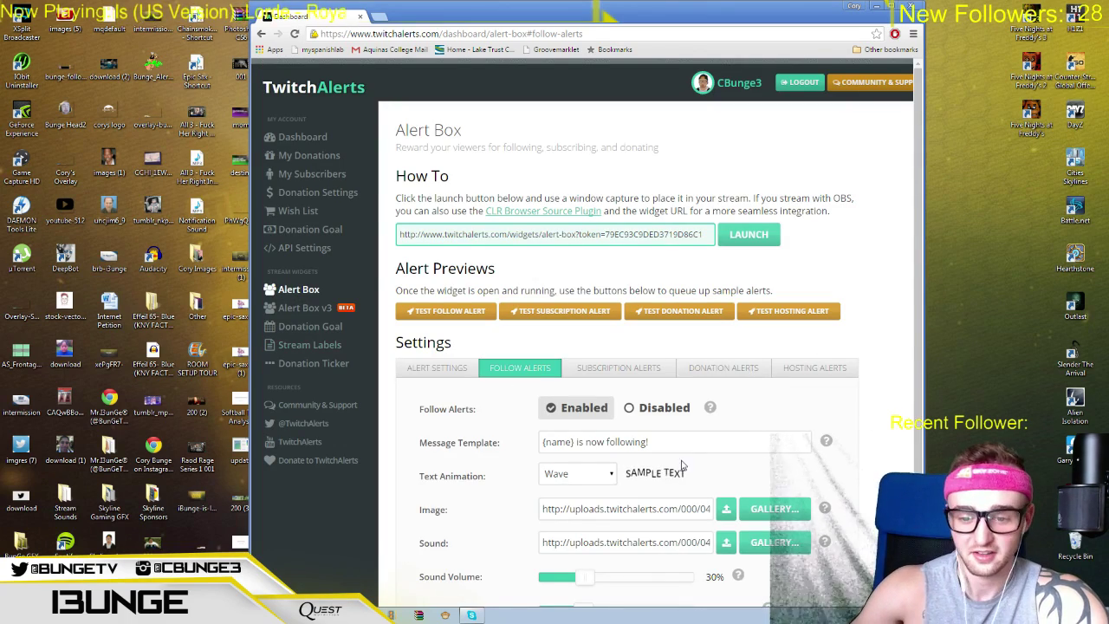
pyautogui.scroll(-1, 649, 433)
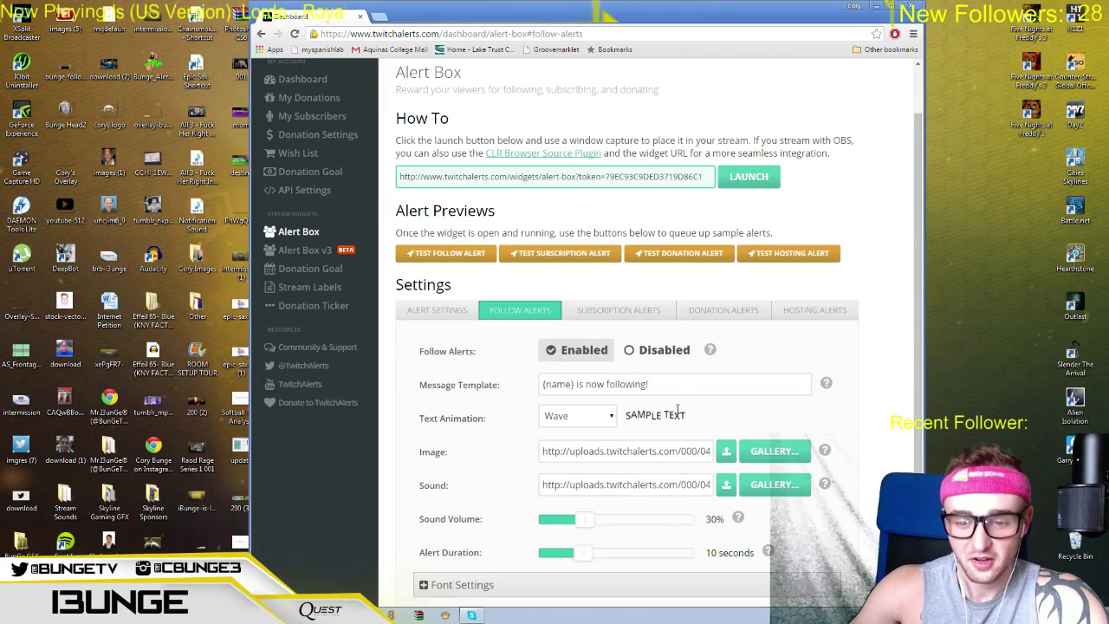
# Review the subscription and donation alerts, expanding Donator Message and Font Settings
pyautogui.click(626, 317)
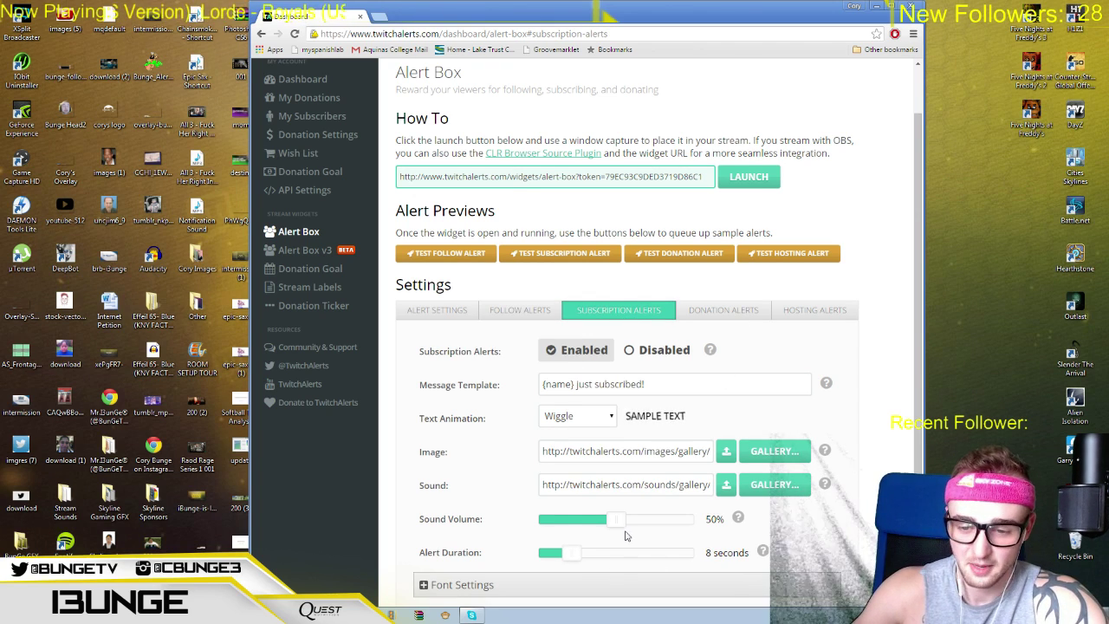
pyautogui.click(709, 319)
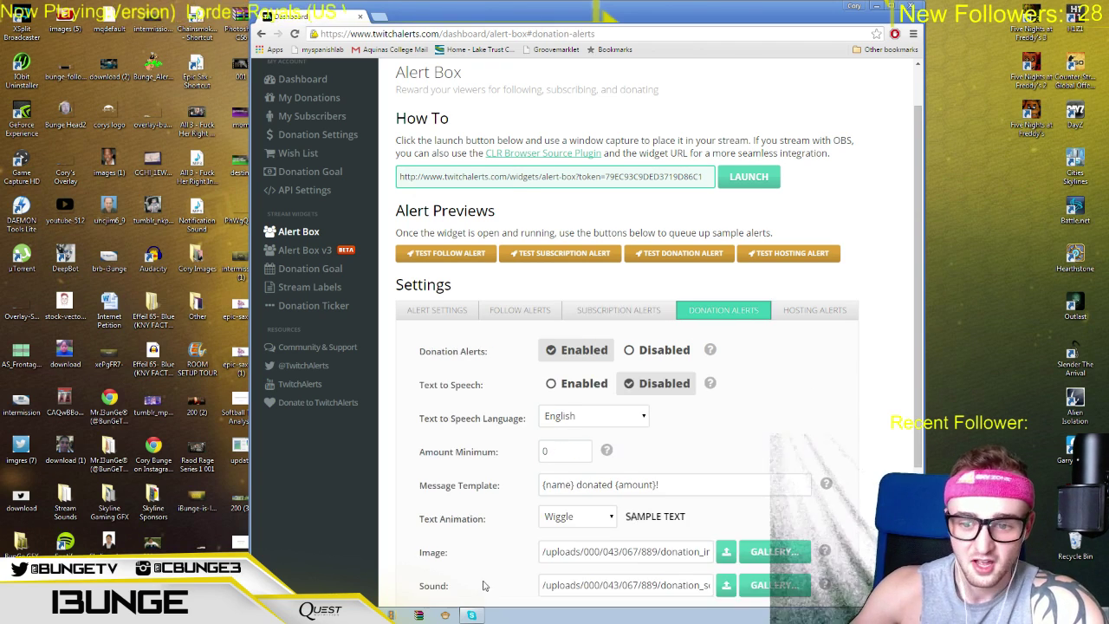
pyautogui.scroll(-2, 512, 554)
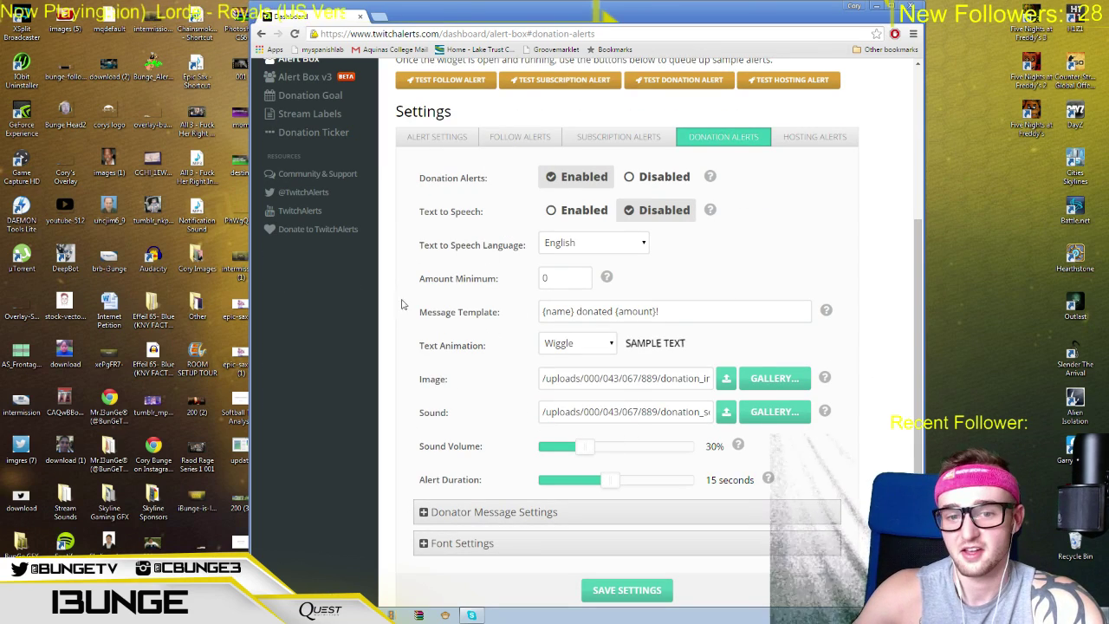
pyautogui.click(515, 511)
pyautogui.scroll(-2, 515, 511)
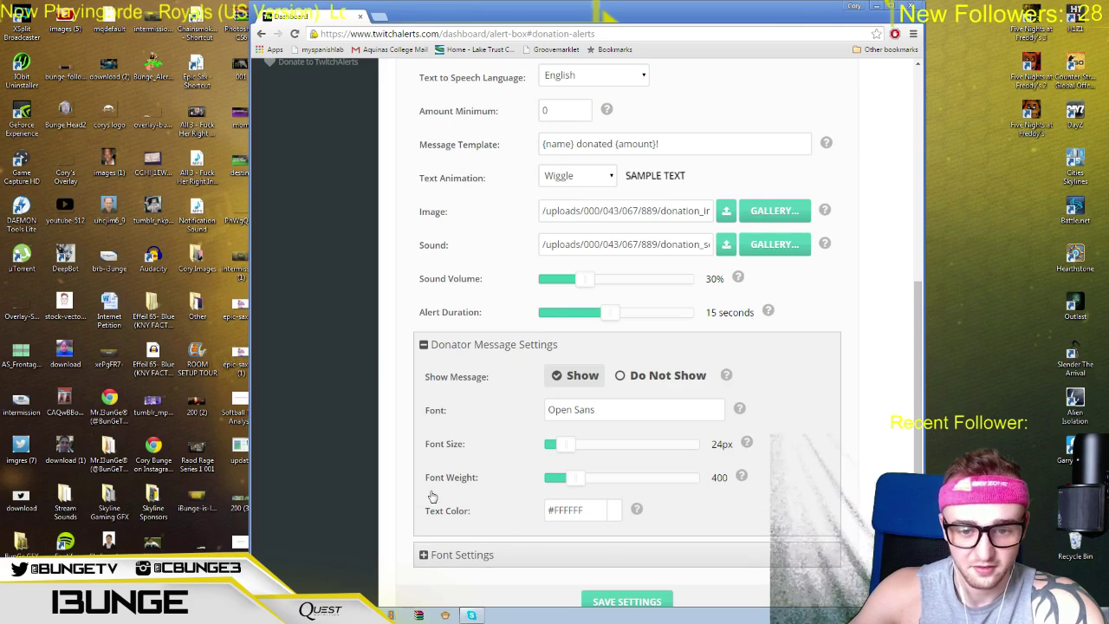
pyautogui.scroll(-1, 545, 502)
pyautogui.click(495, 514)
pyautogui.scroll(-2, 511, 533)
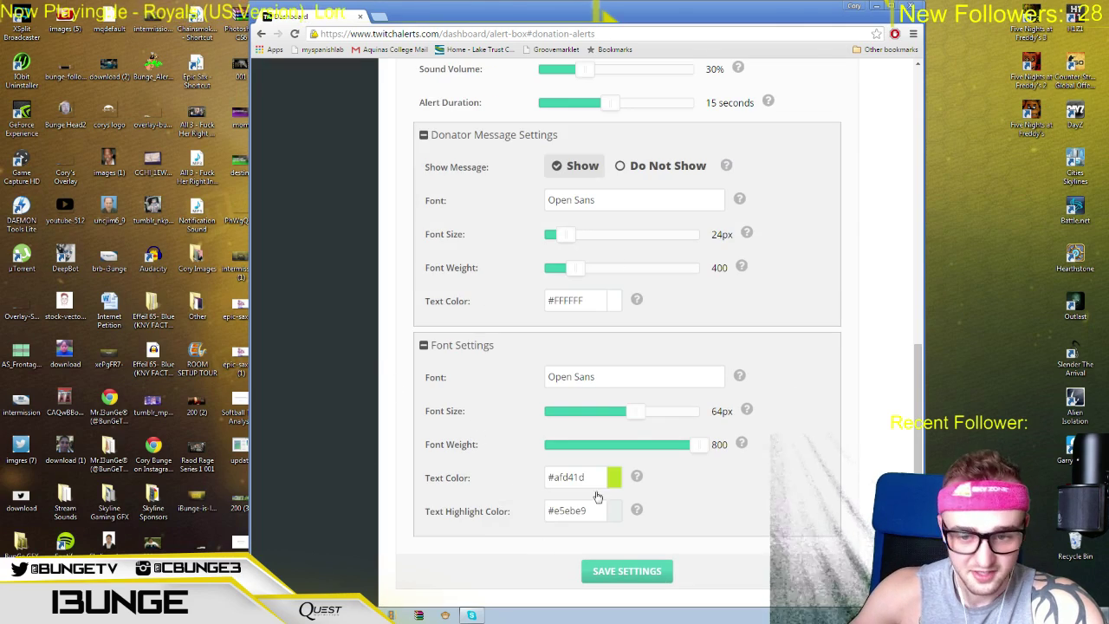
pyautogui.scroll(6, 597, 495)
pyautogui.scroll(-1, 650, 276)
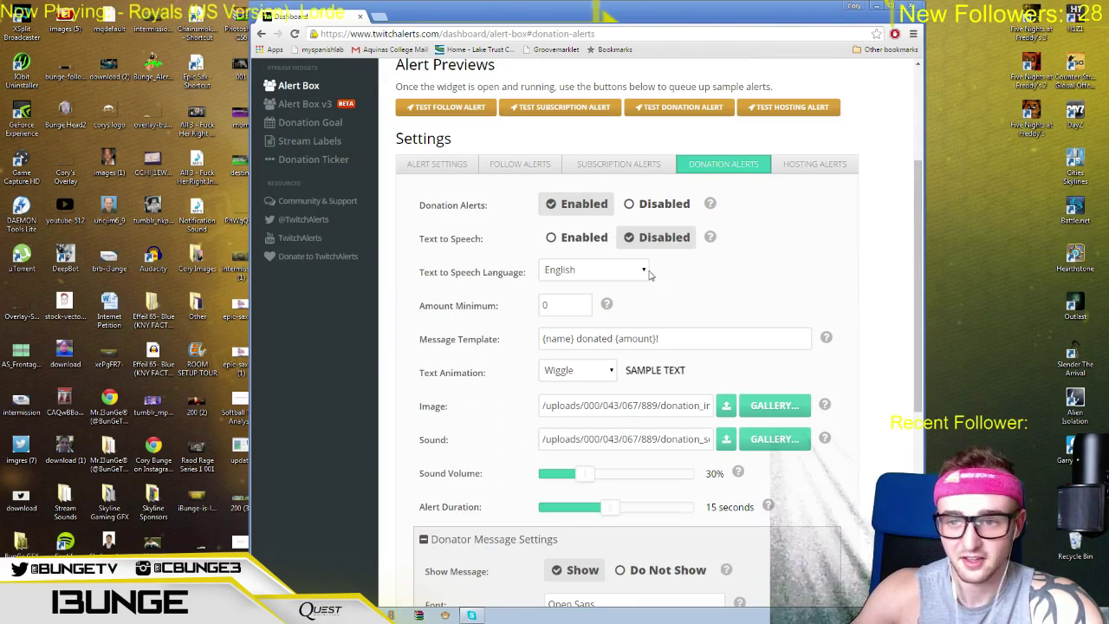
# View the hosting alerts, then the general settings with background #4e7bf0 and a 2-second delay
pyautogui.click(815, 164)
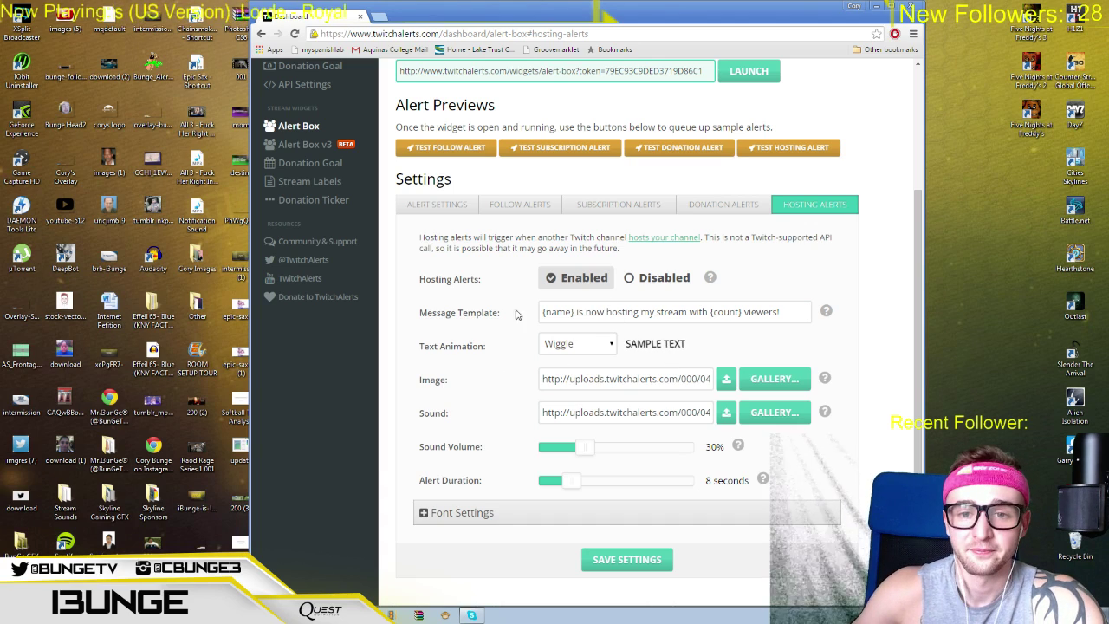
pyautogui.click(436, 204)
pyautogui.scroll(2, 472, 338)
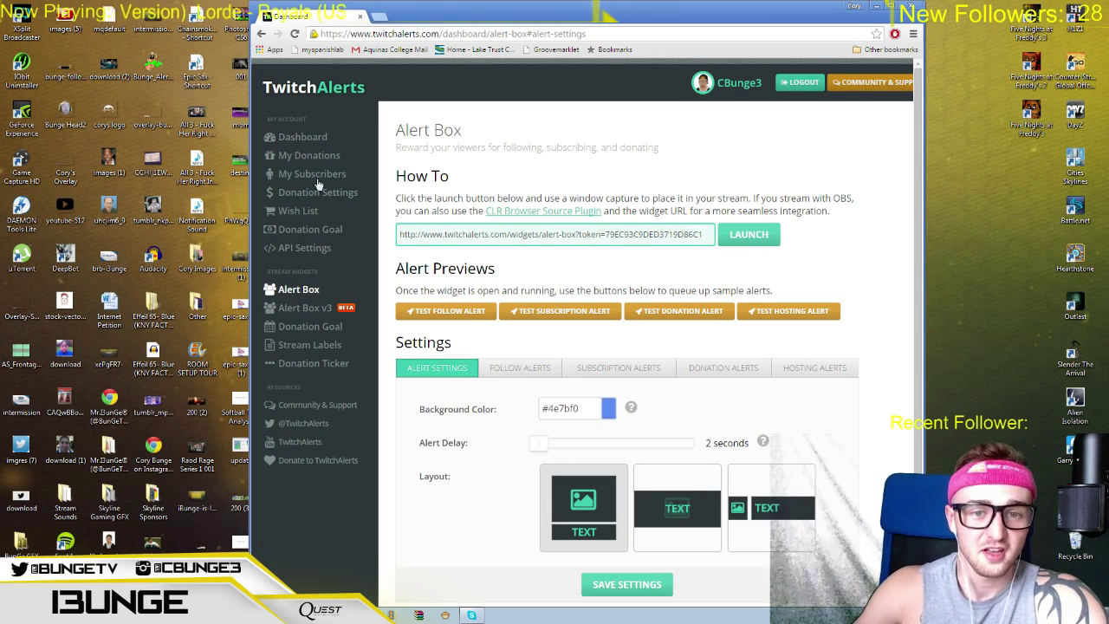
pyautogui.click(299, 137)
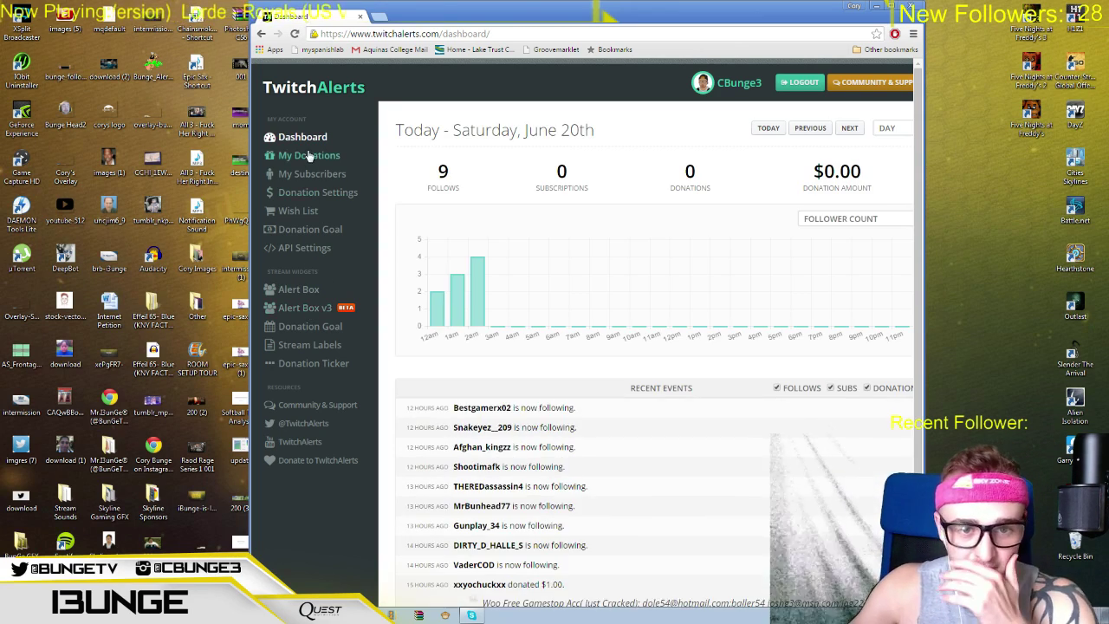
pyautogui.click(308, 156)
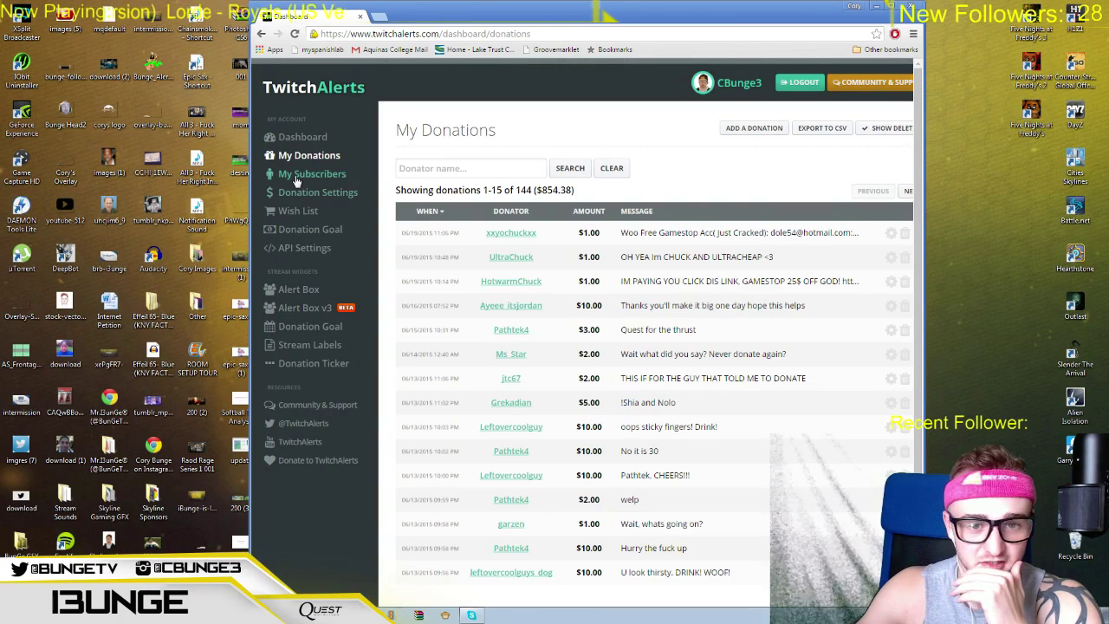
pyautogui.click(301, 230)
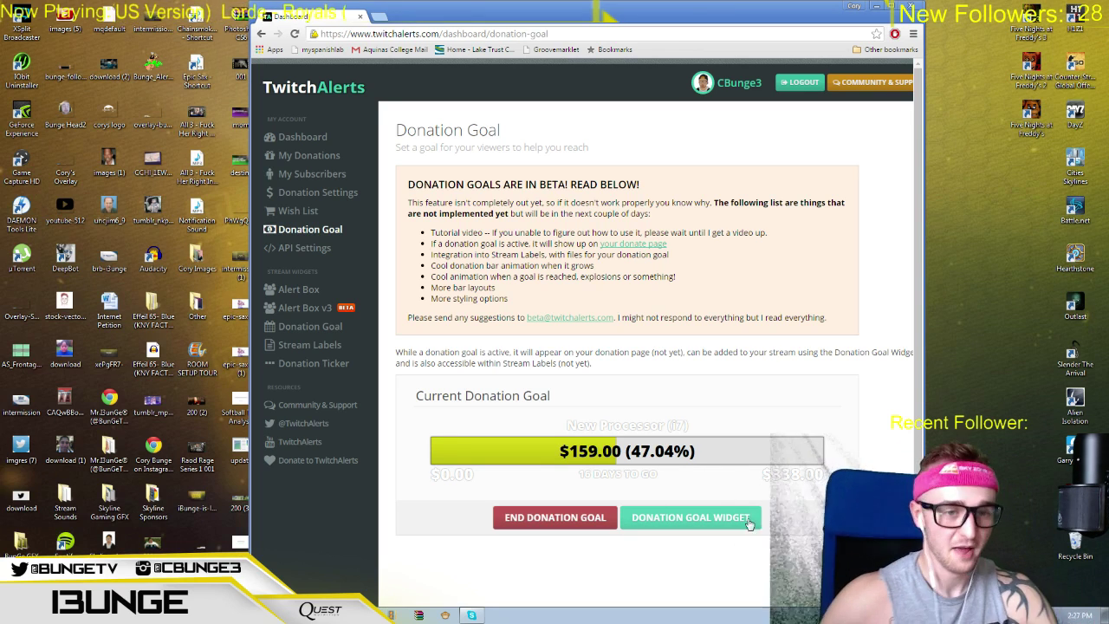
pyautogui.click(299, 290)
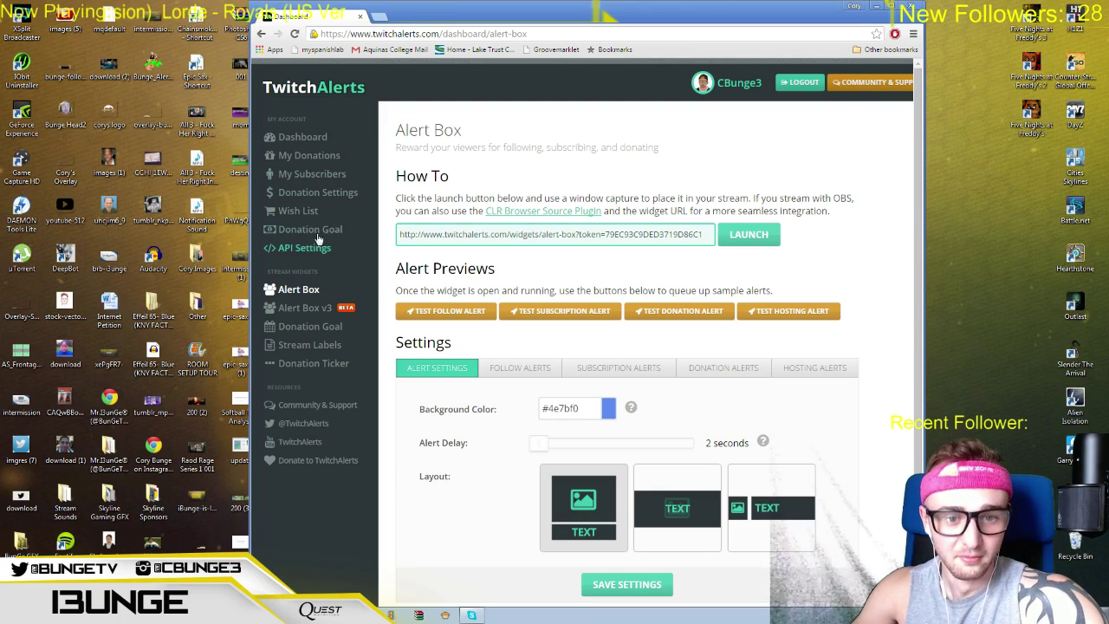
# In OBS, open the CLR Browser settings of 'follower alert v2', then return to Chrome
pyautogui.hotkey('alt', 'Tab')
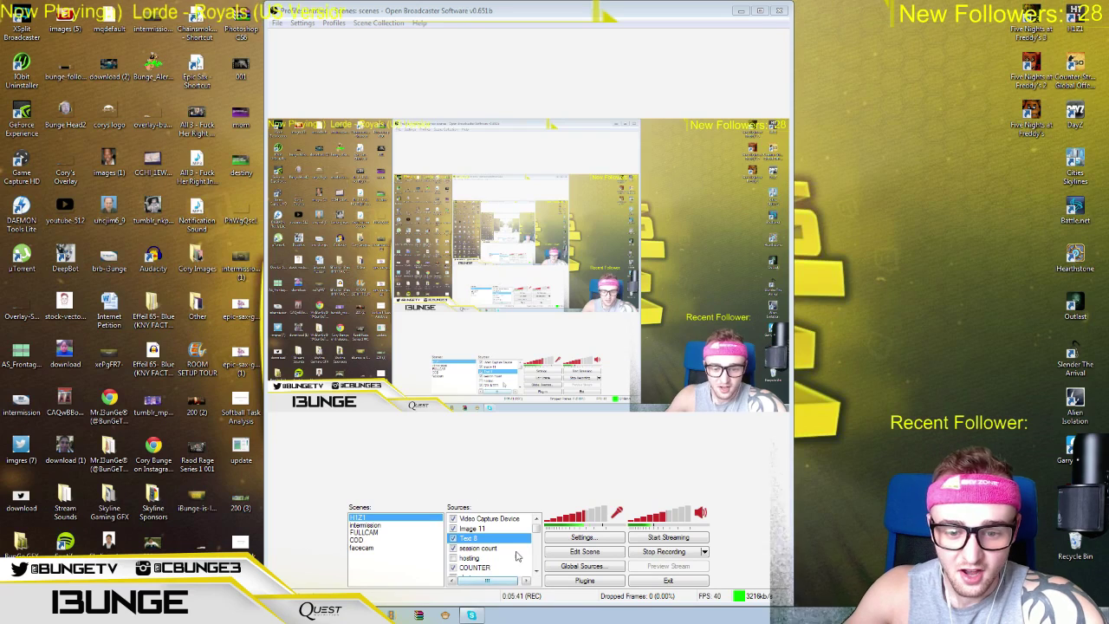
pyautogui.click(535, 571)
pyautogui.scroll(-3, 490, 546)
pyautogui.click(484, 538)
pyautogui.click(551, 551)
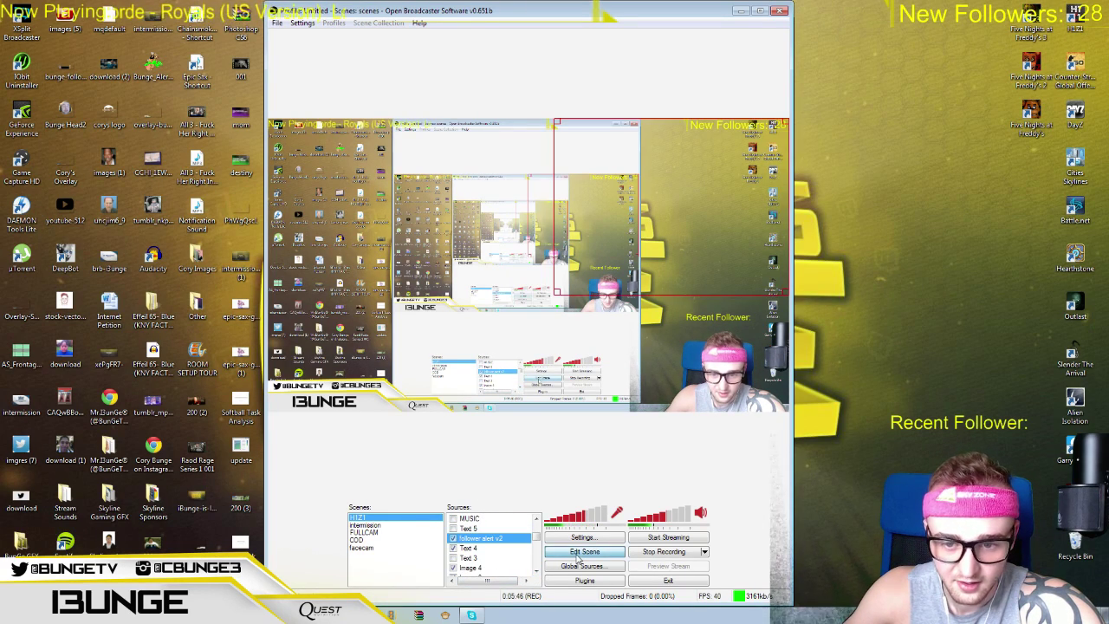
pyautogui.doubleClick(503, 537)
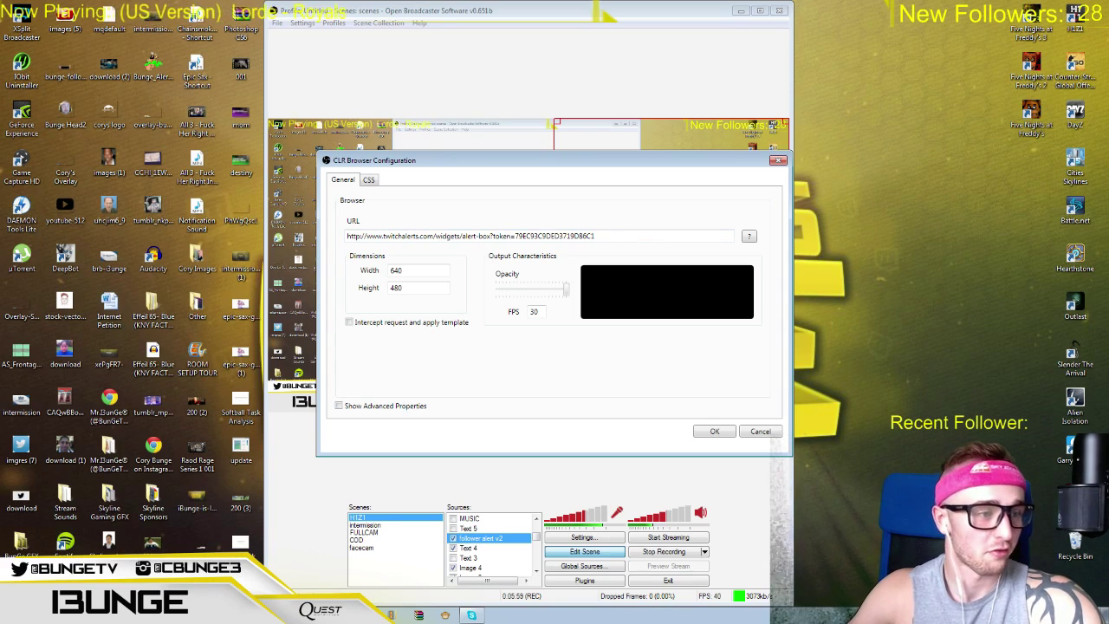
pyautogui.hotkey('alt', 'Tab')
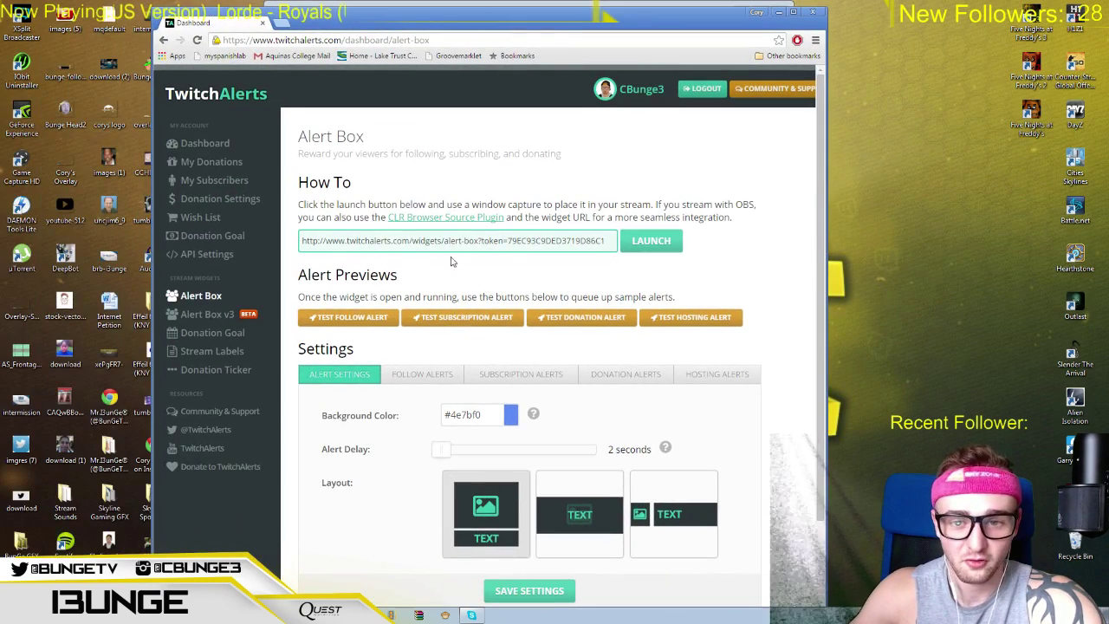
# Select the whole Alert Box widget URL and minimize Chrome to the OBS source settings
pyautogui.moveTo(301, 241); pyautogui.dragTo(658, 266)
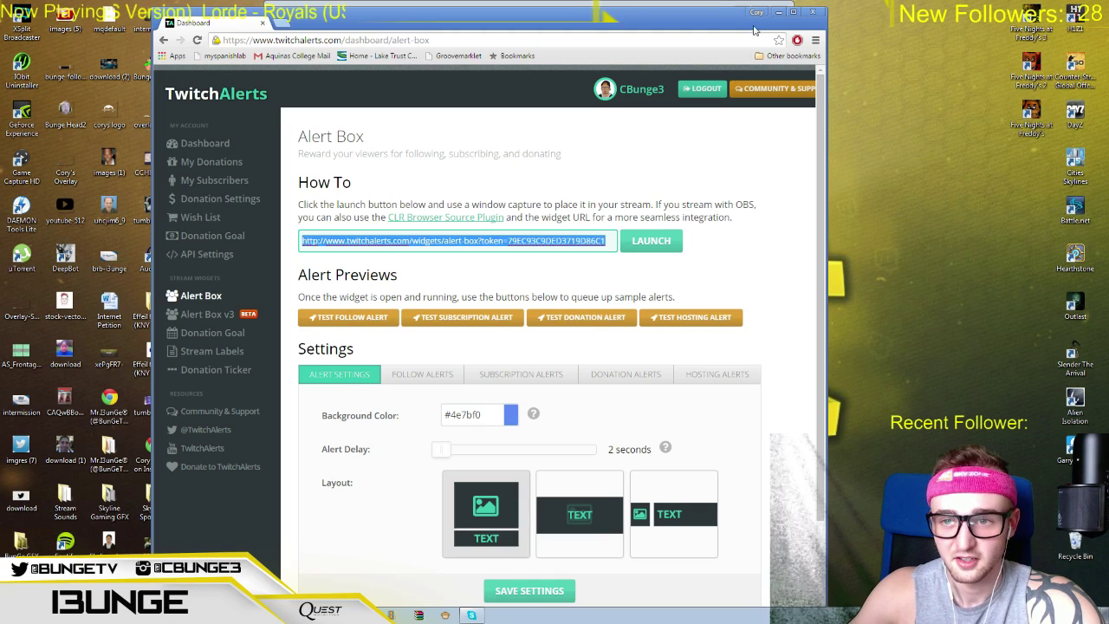
pyautogui.click(778, 12)
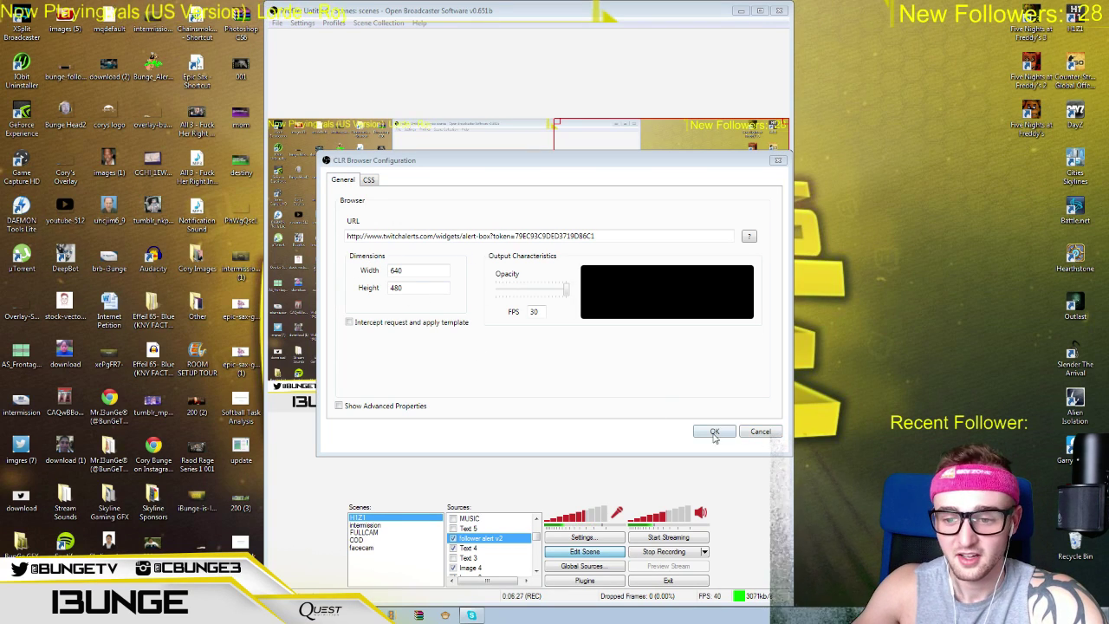
# Confirm the CLR Browser settings, enlarge the follower alert area down-left, and bring Chrome back
pyautogui.click(760, 432)
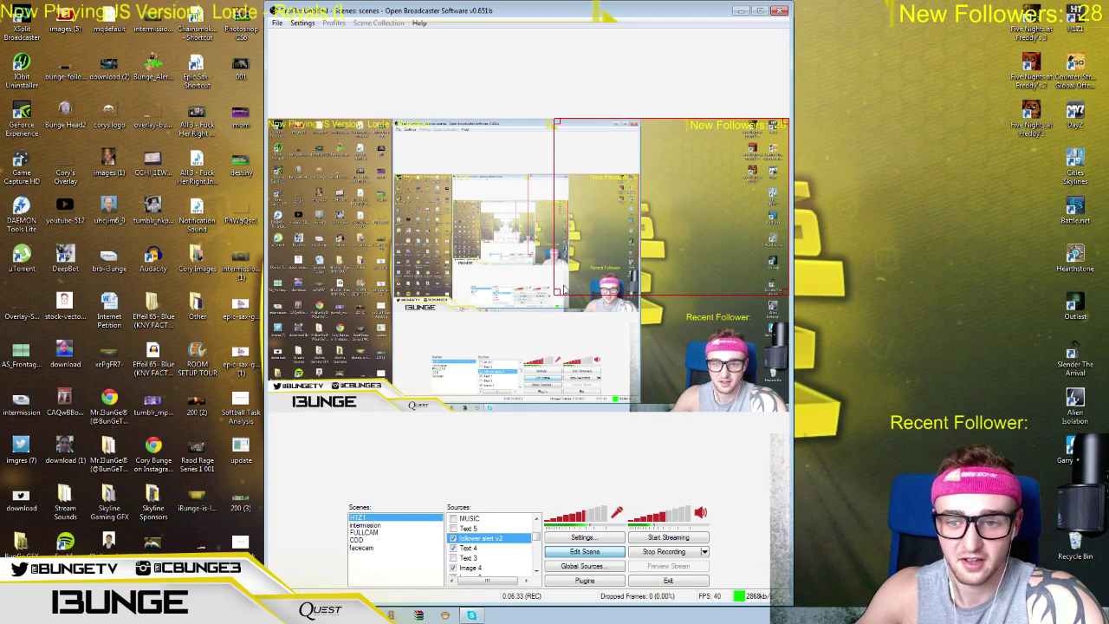
pyautogui.moveTo(555, 294); pyautogui.dragTo(547, 301)
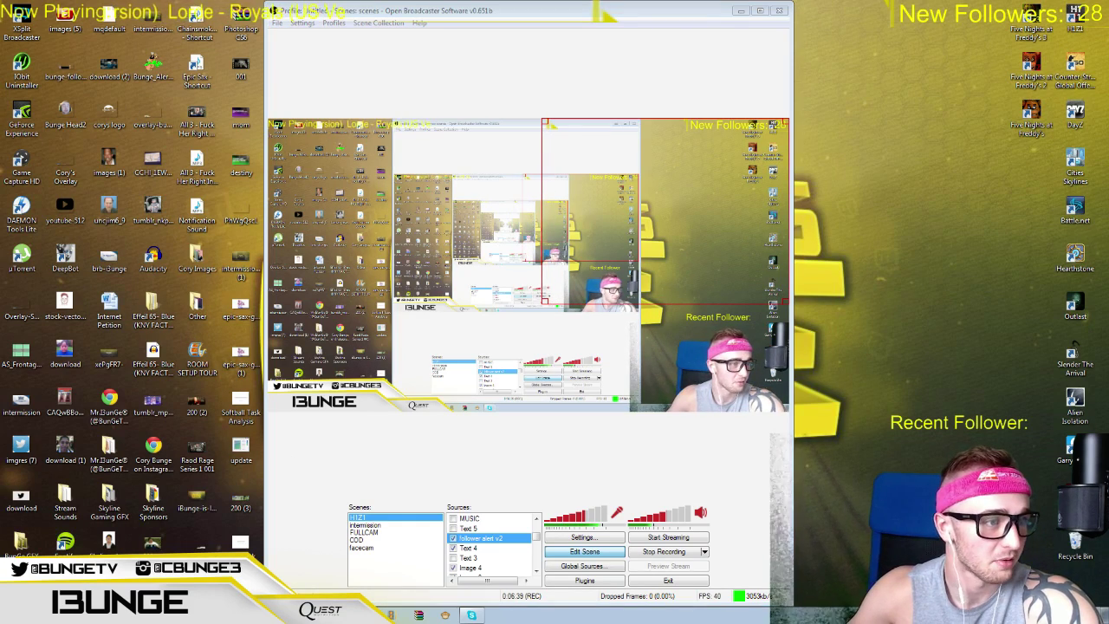
pyautogui.hotkey('alt', 'Tab')
pyautogui.moveTo(329, 7); pyautogui.dragTo(442, 26)
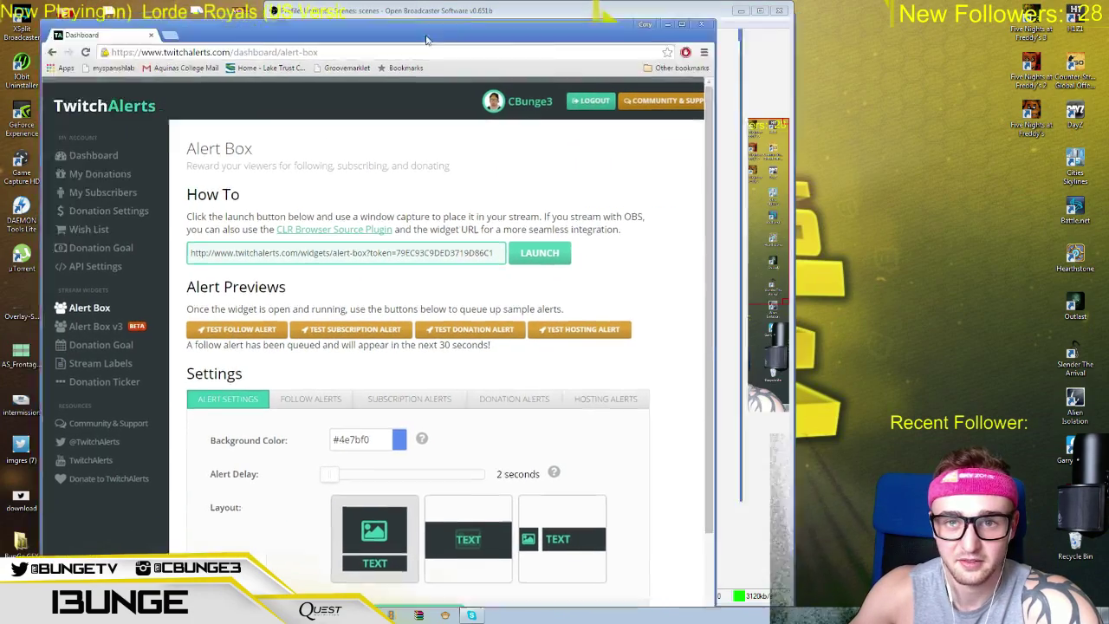
# Watch the test follow alert play in OBS, then switch back to the TwitchAlerts page
pyautogui.click(525, 11)
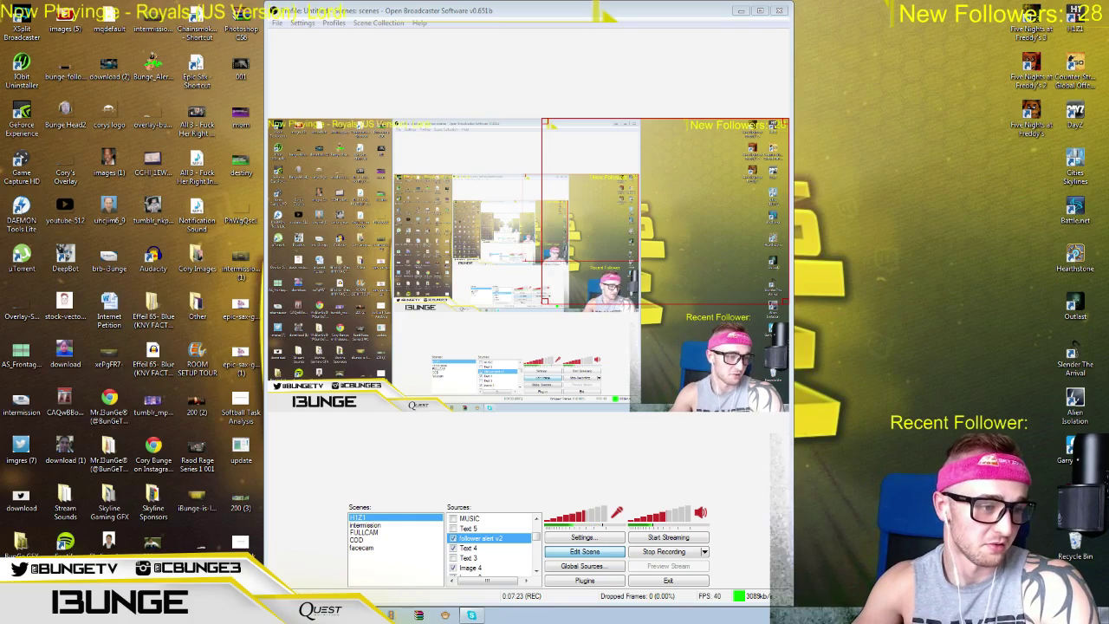
pyautogui.hotkey('alt', 'Tab')
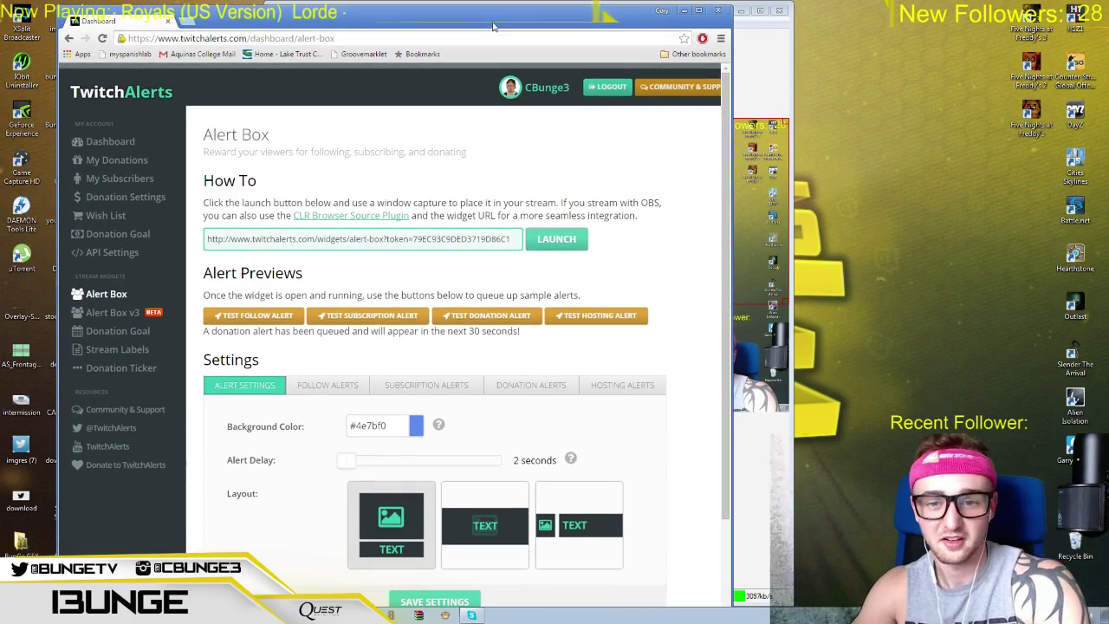
# Watch the test donation alert appear in OBS, then return to TwitchAlerts' Donation Settings page
pyautogui.click(684, 11)
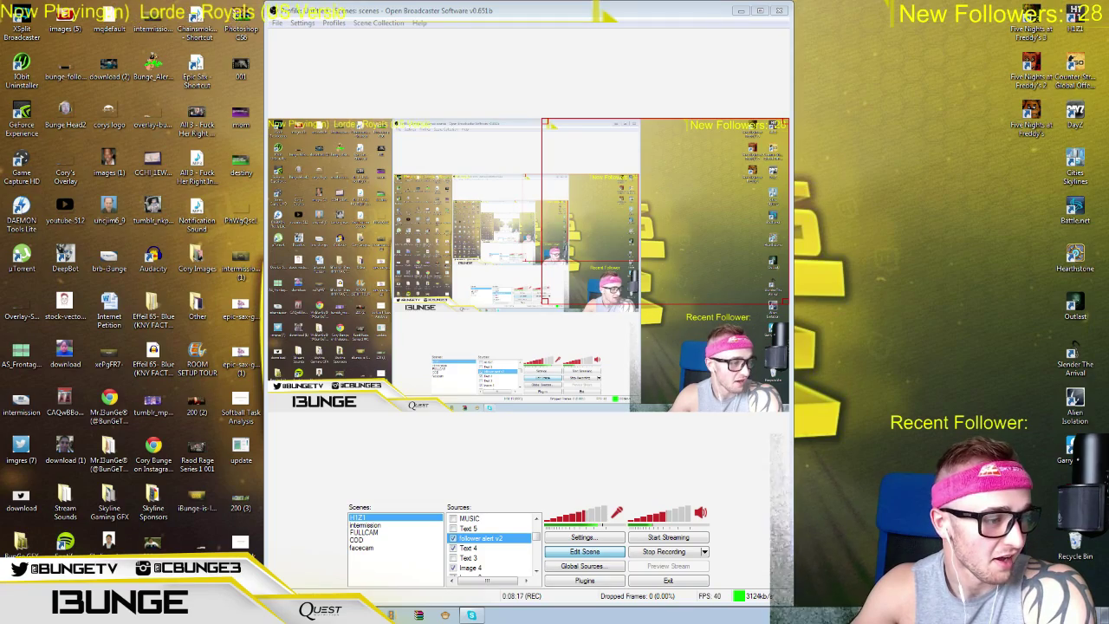
pyautogui.hotkey('alt', 'Tab')
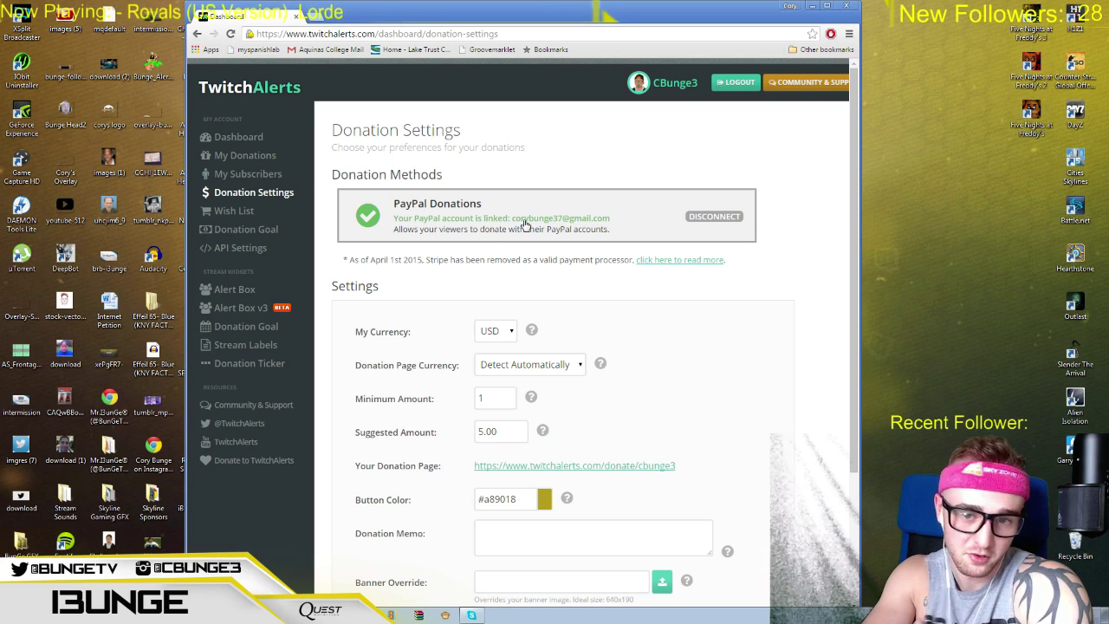
# Scroll through the Donation Settings to review the profanity filter and donor-name anonymizing options
pyautogui.scroll(-2, 700, 320)
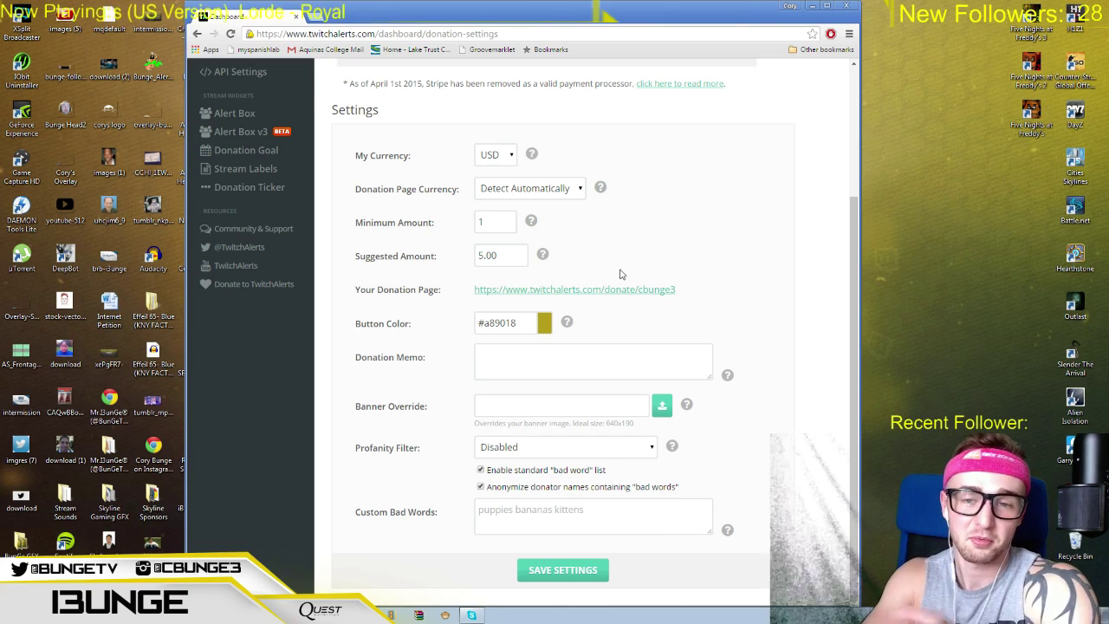
pyautogui.scroll(2, 620, 274)
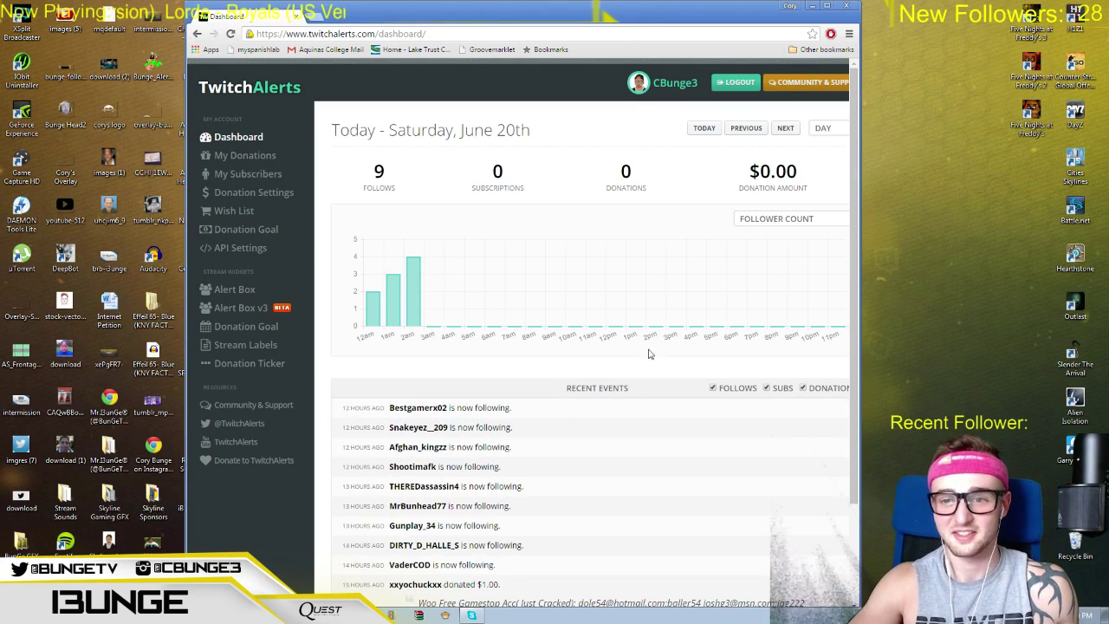
# Switch the dashboard stats period to Week, then to Month
pyautogui.scroll(-3, 617, 309)
pyautogui.scroll(3, 617, 309)
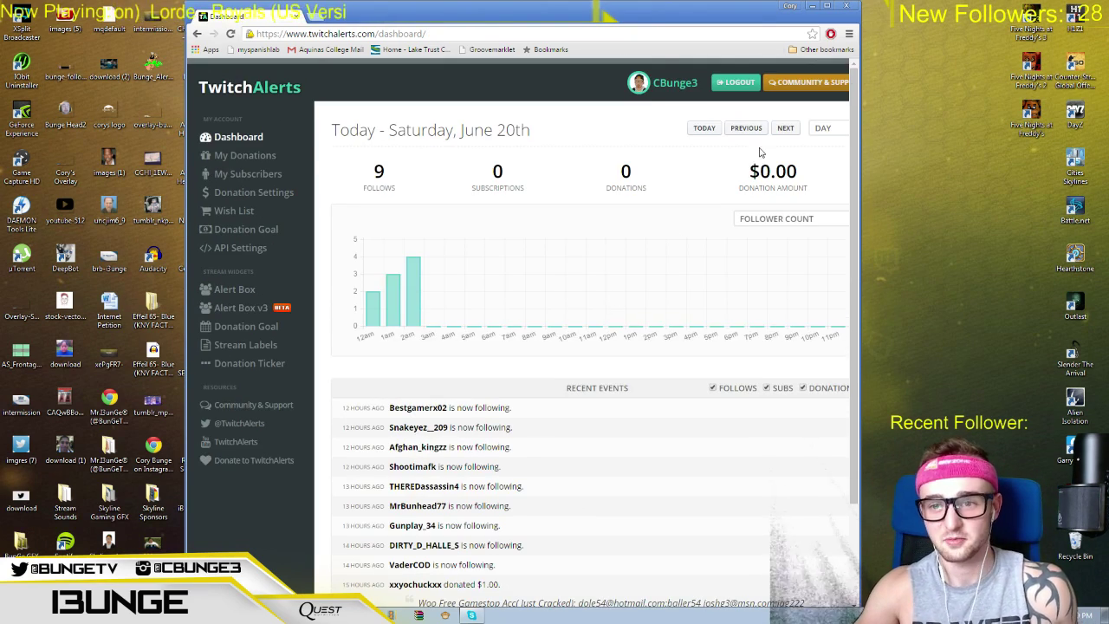
pyautogui.click(822, 127)
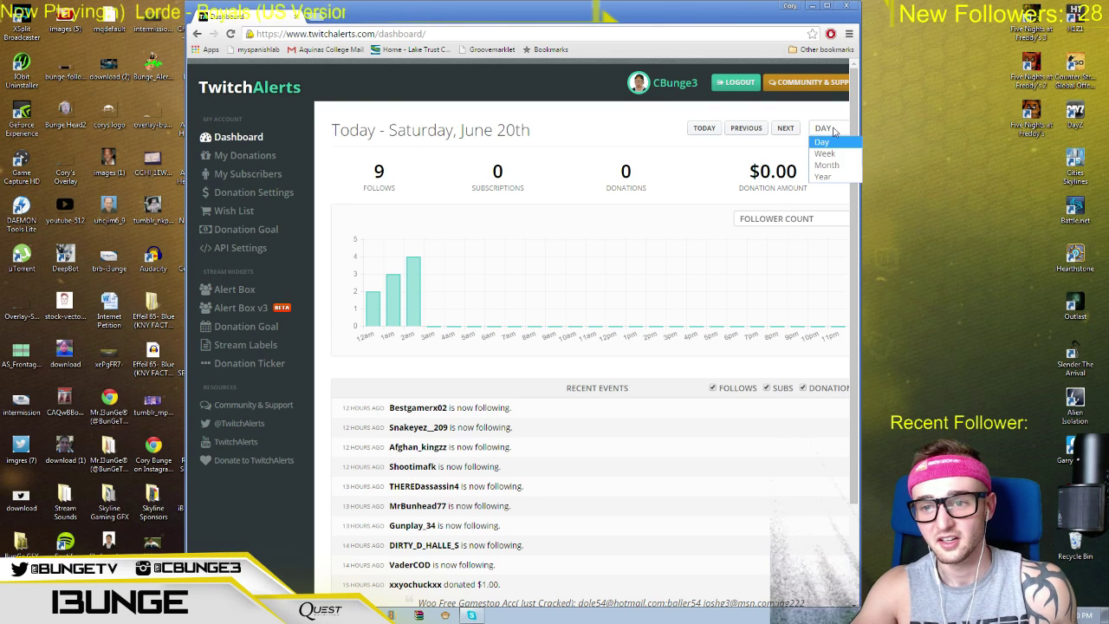
pyautogui.click(823, 153)
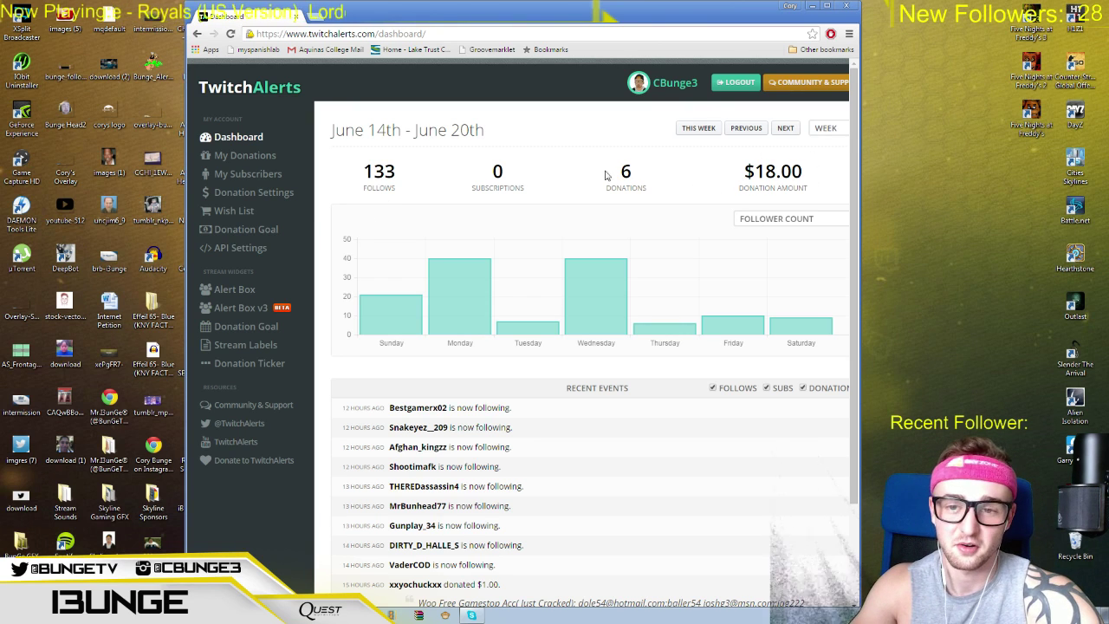
pyautogui.click(827, 128)
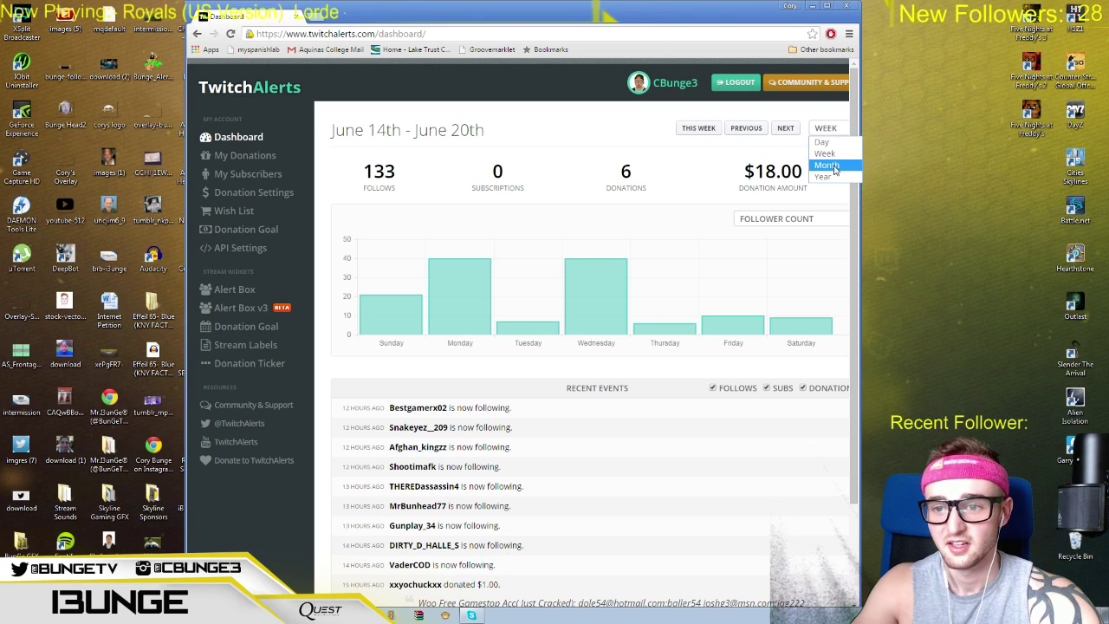
pyautogui.click(834, 166)
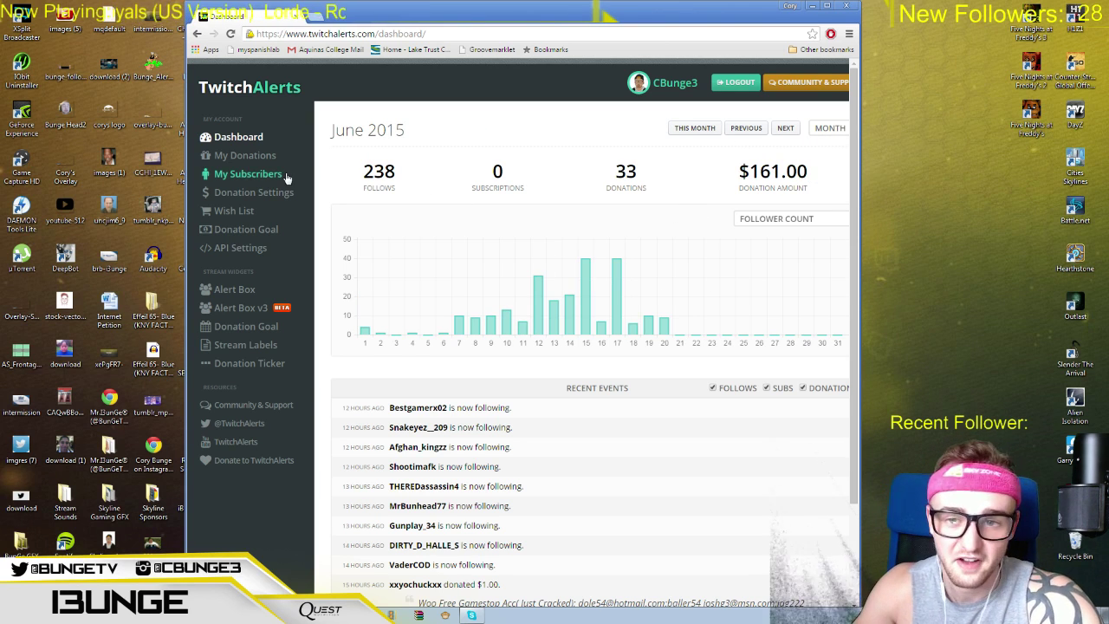
# Show the 2015 yearly stats (144 donations, $854.38), check the May bar, and return to OBS
pyautogui.click(830, 130)
pyautogui.click(830, 175)
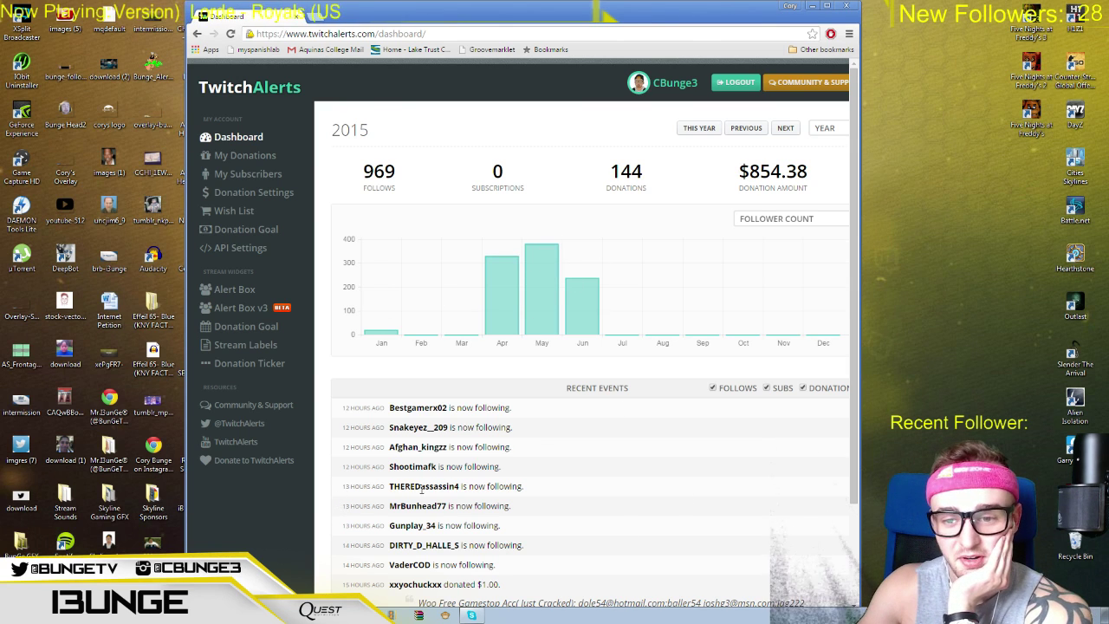
pyautogui.moveTo(551, 334)
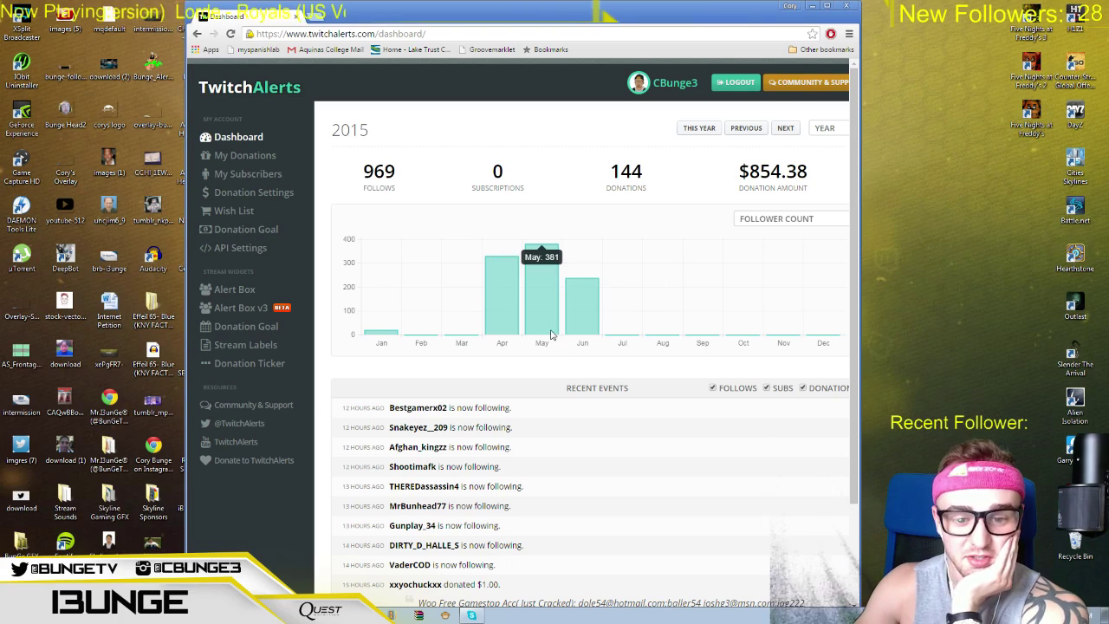
pyautogui.click(813, 5)
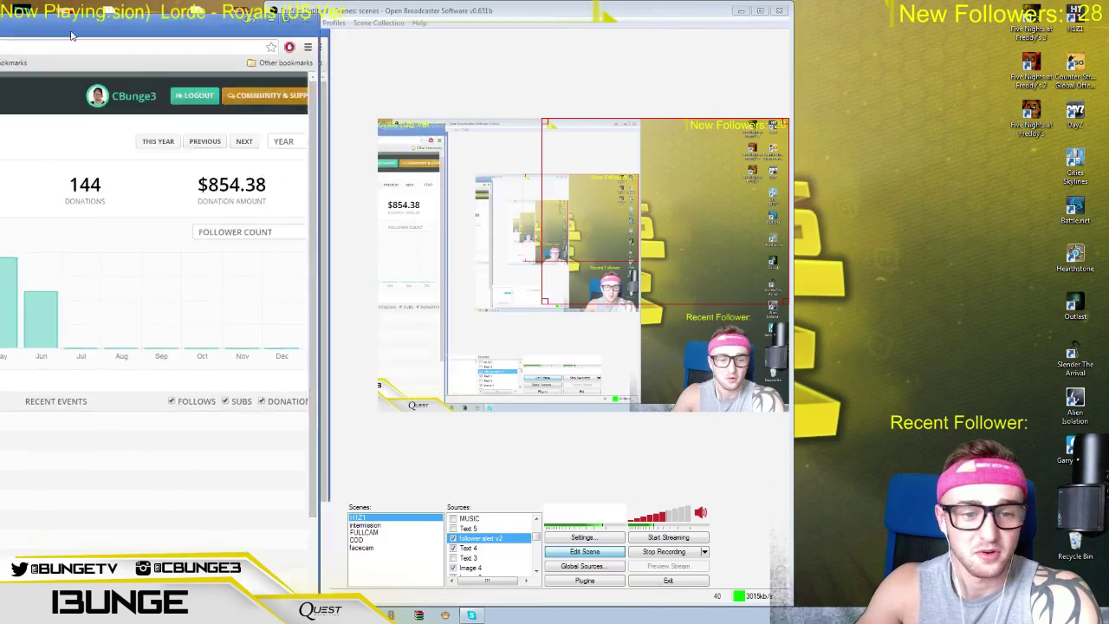